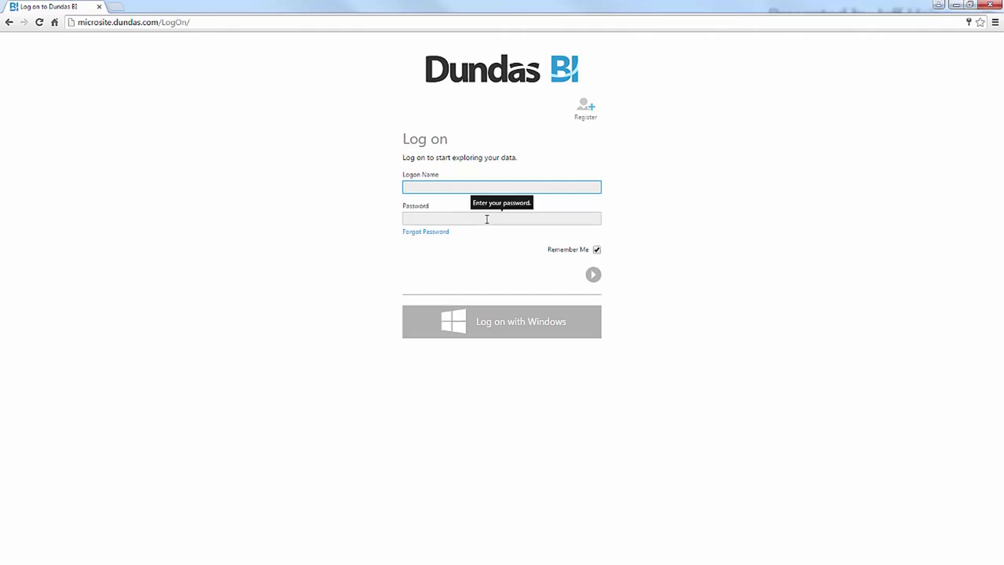
- Log on with the Windows account, go to the home screen and collapse the recently viewed list
click(494, 323)
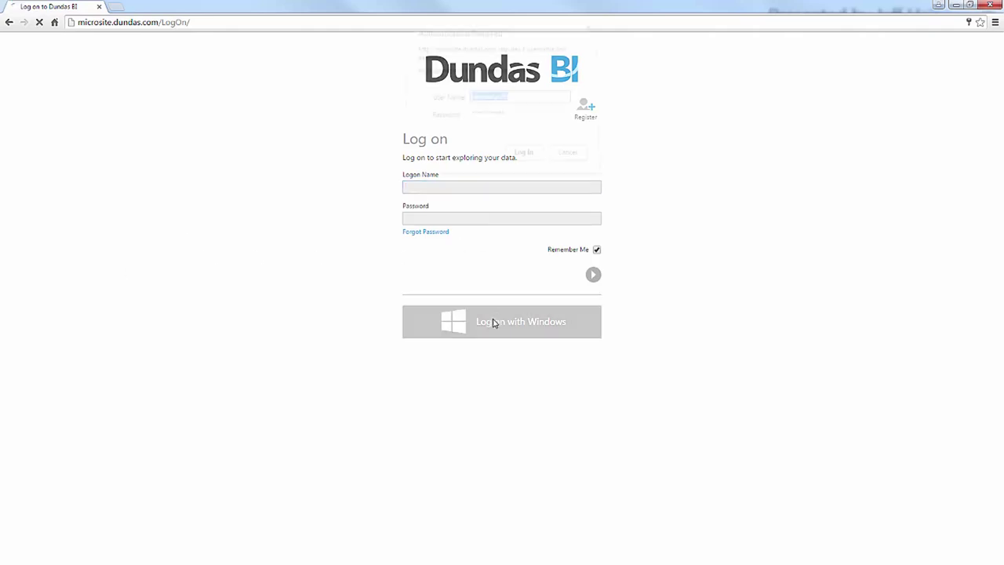
click(524, 159)
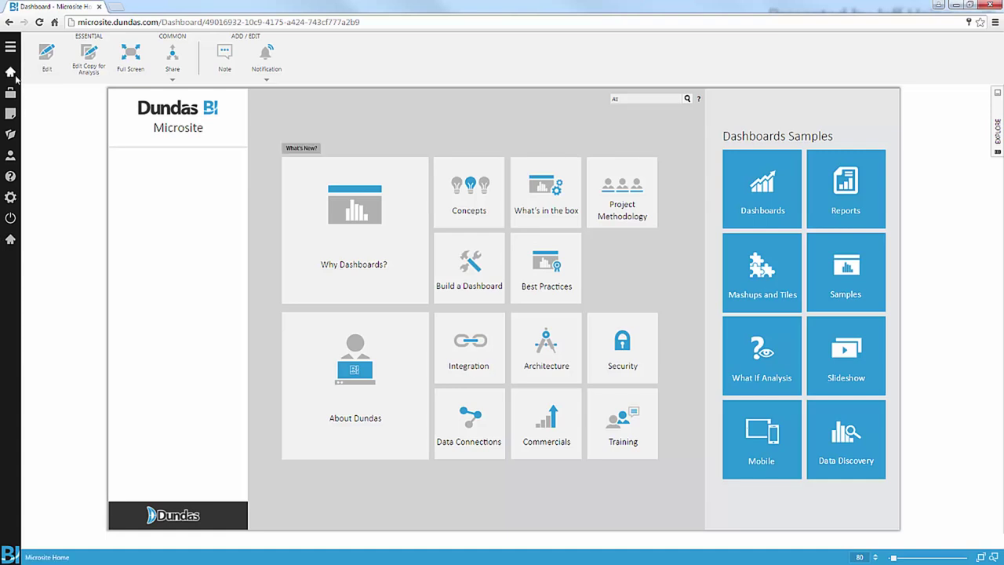
click(11, 73)
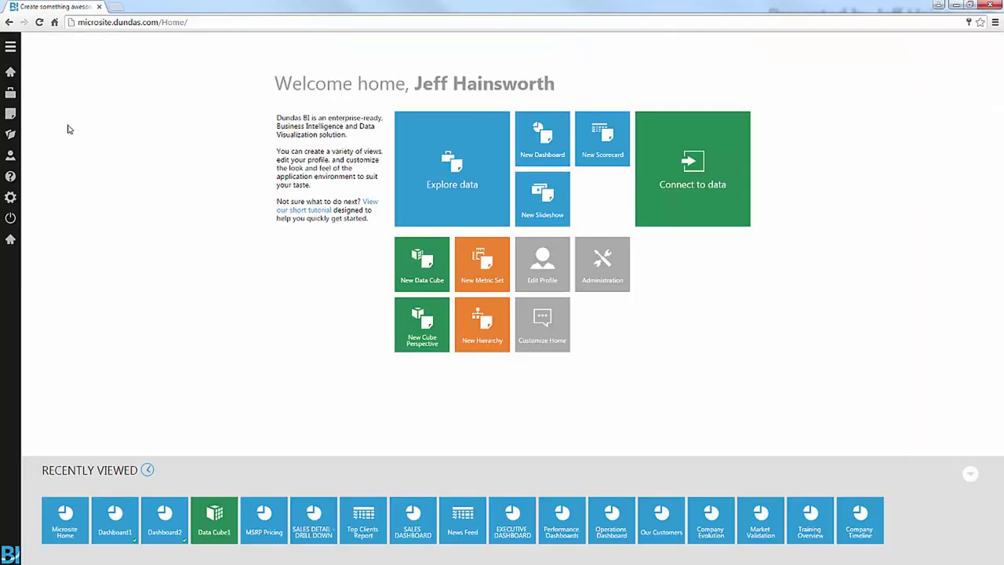
click(971, 473)
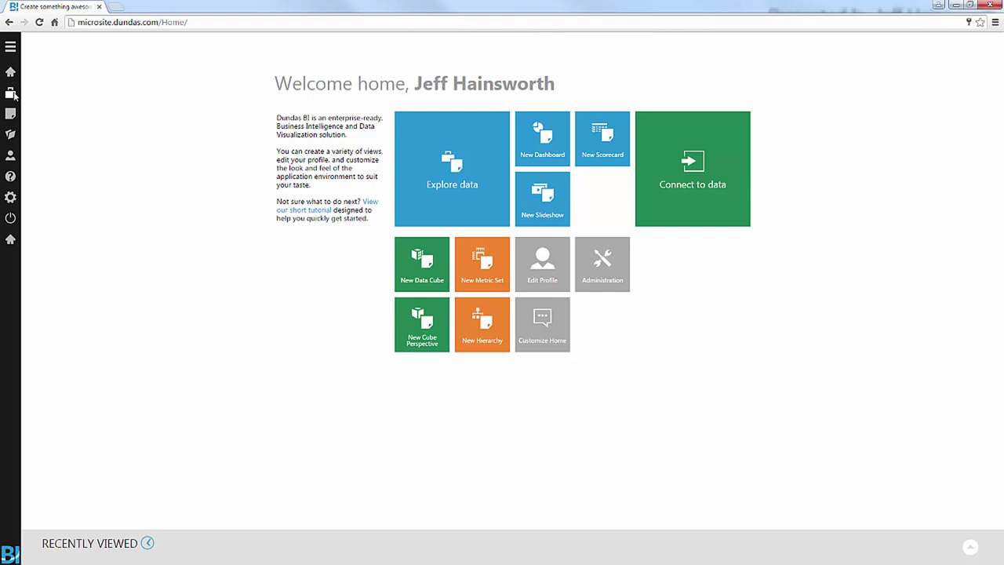
- Create a new active project named Dragonwell with permission configuration enabled, accept its default security settings and dismiss the notifications
click(11, 93)
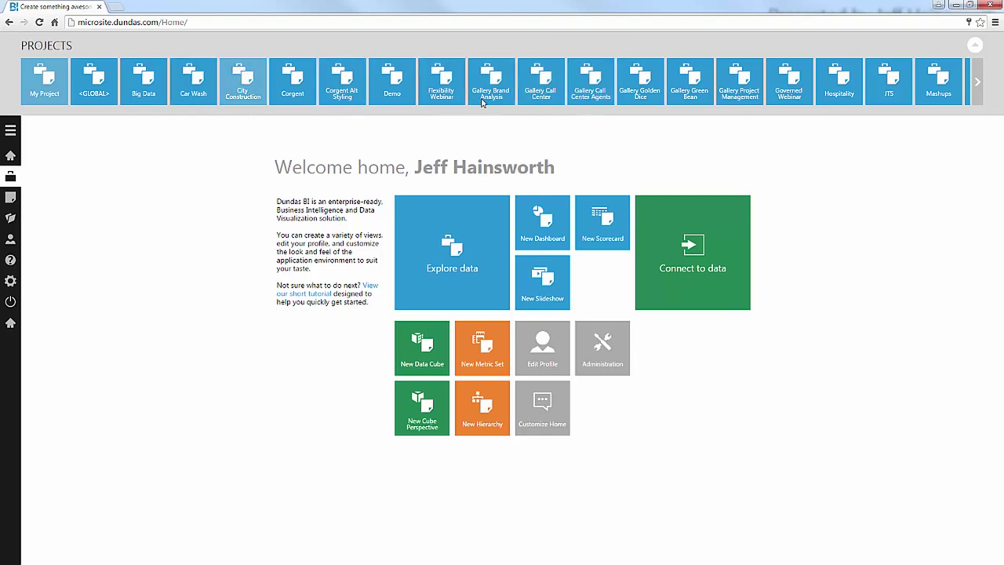
scroll(533, 98, down, 5)
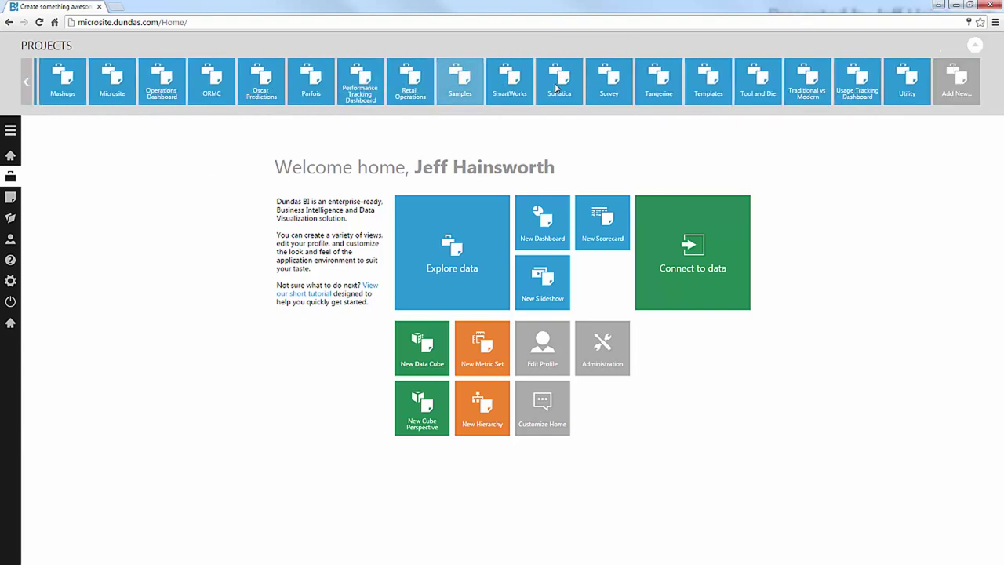
click(955, 86)
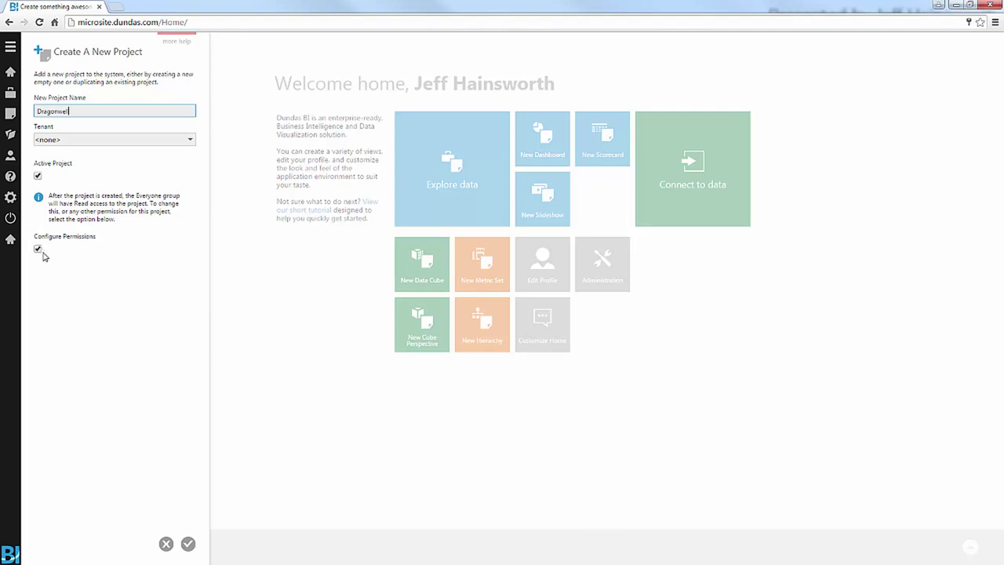
click(188, 544)
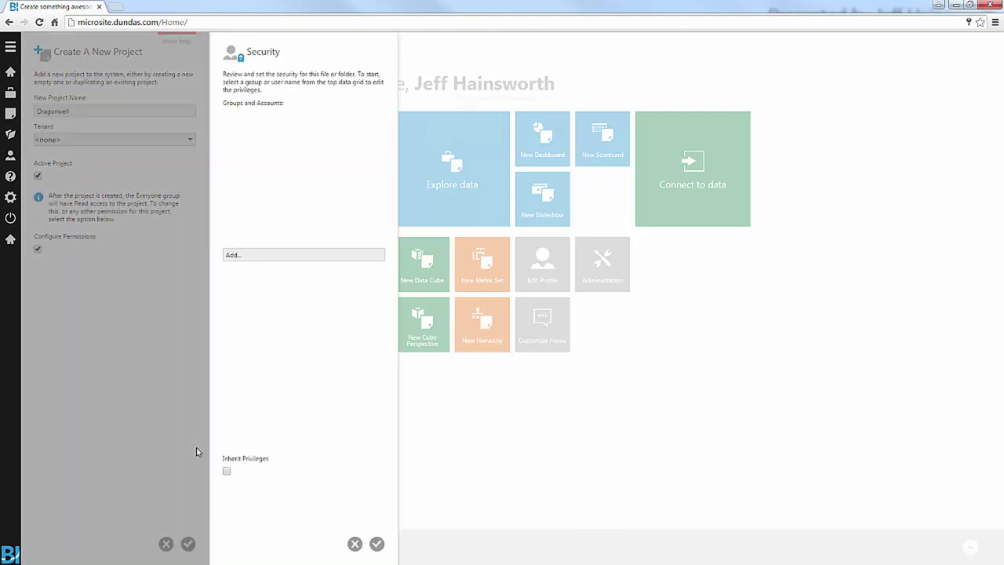
click(377, 544)
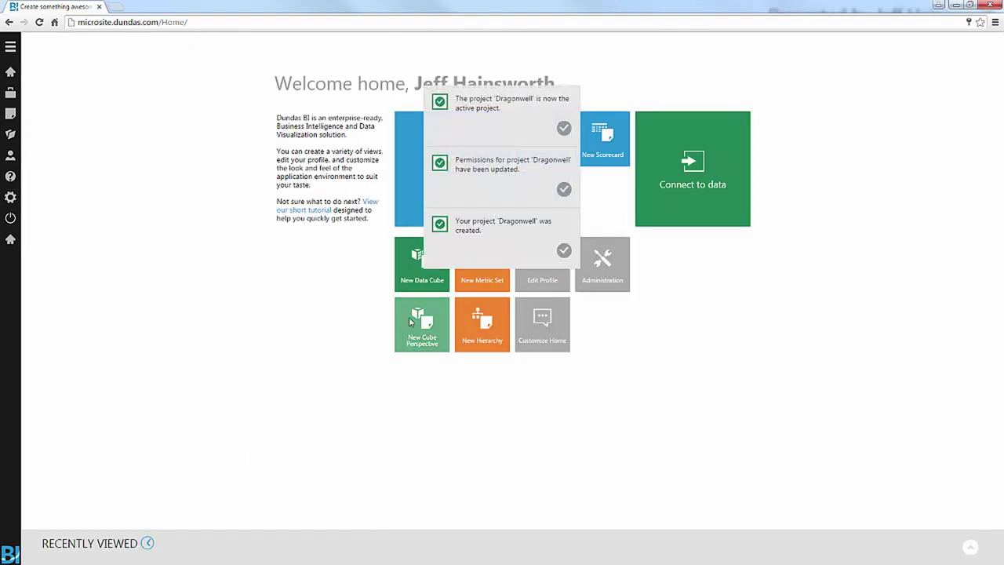
click(564, 250)
click(565, 190)
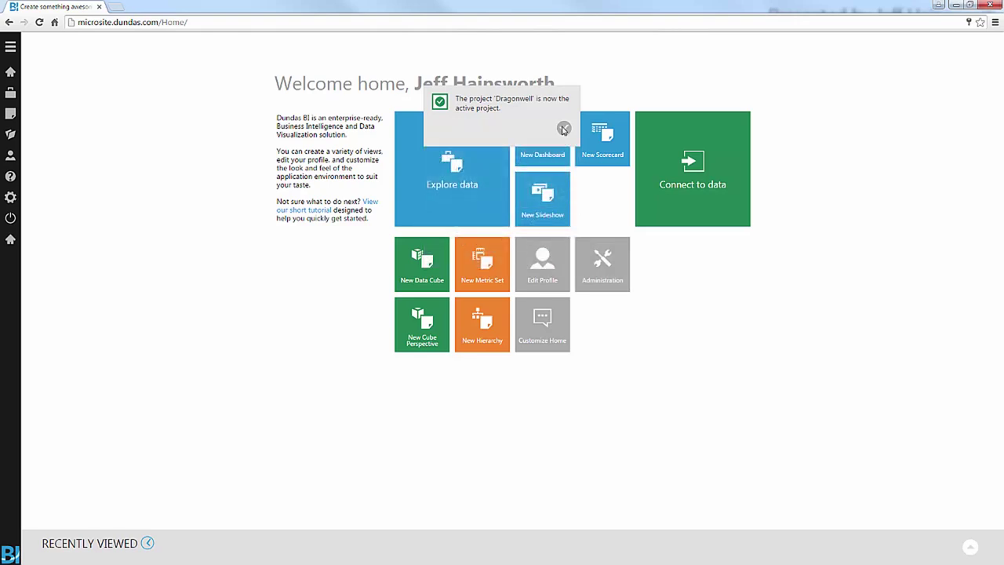
click(563, 128)
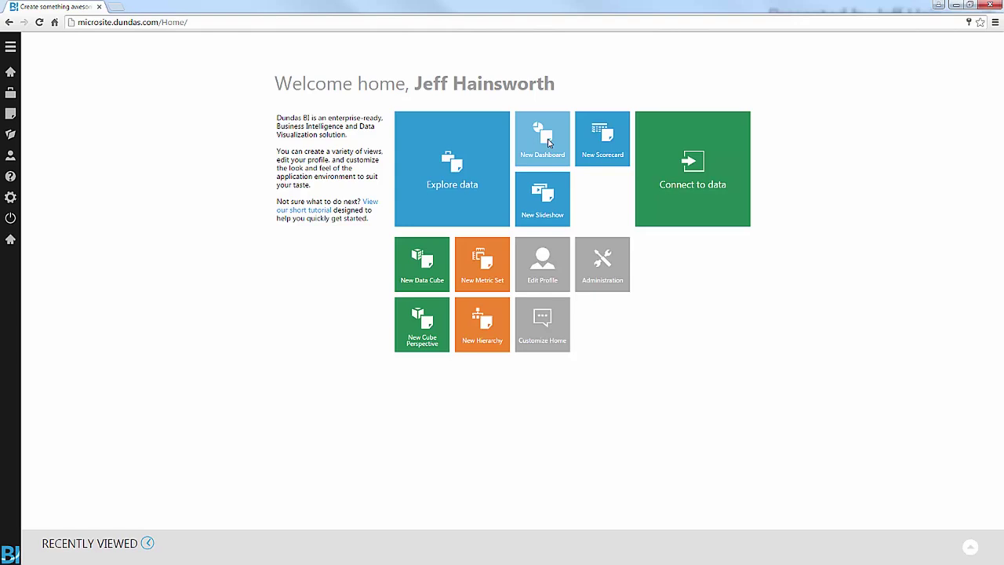
- Create a new dashboard from the Blank template
click(549, 142)
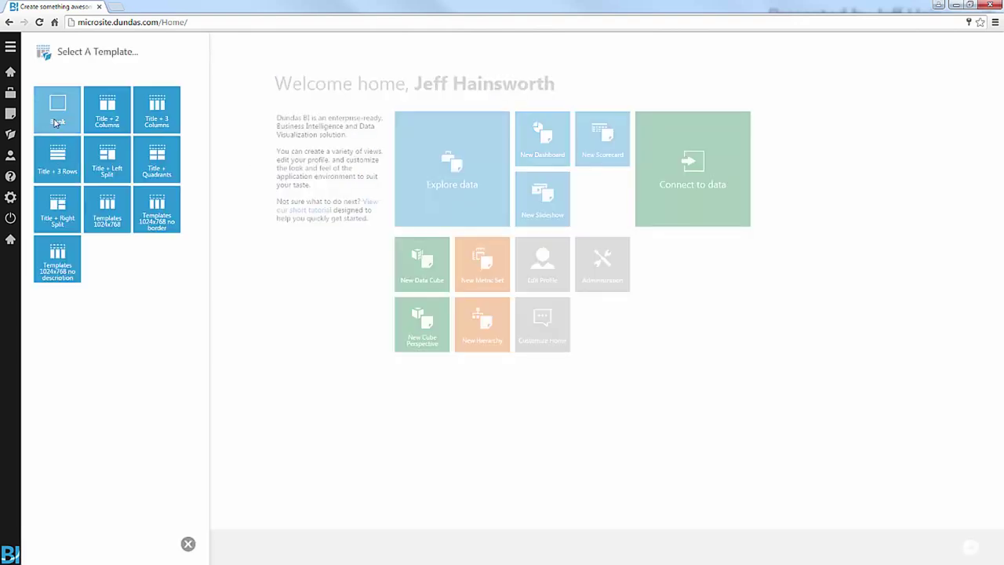
click(56, 123)
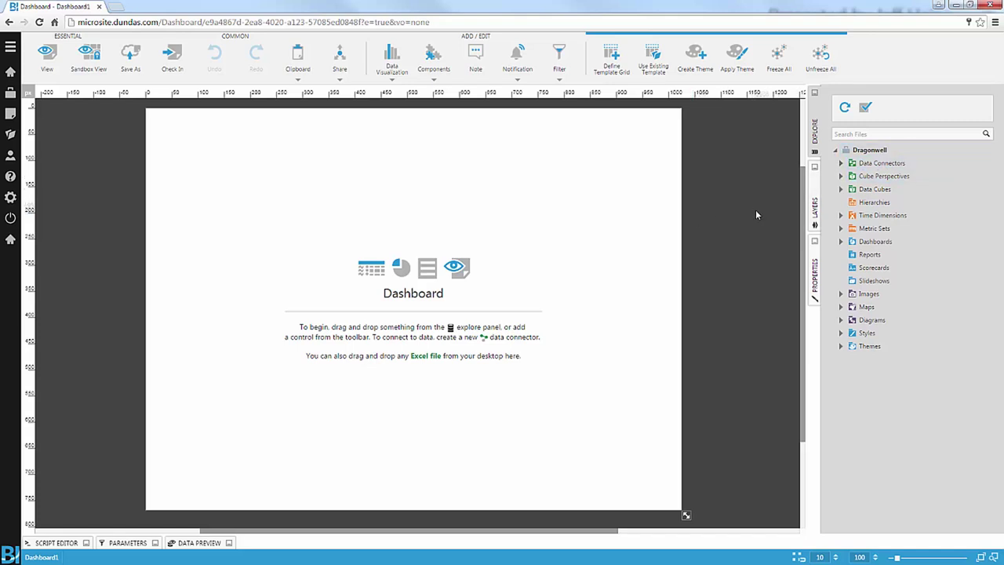
- Start a new Microsoft SQL Server data connector in the Dragonwell project and set its data source to microsite
right_click(887, 165)
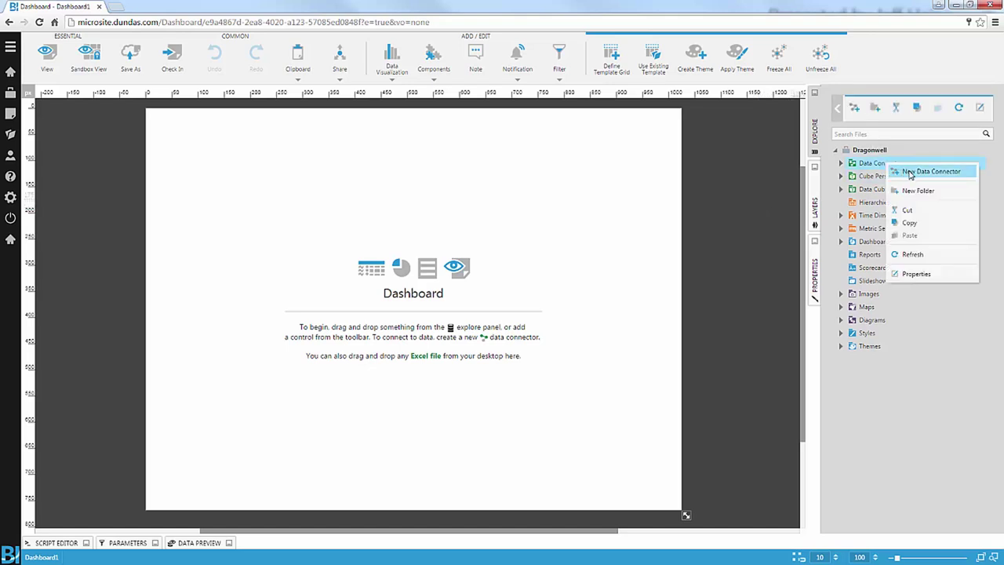
click(910, 172)
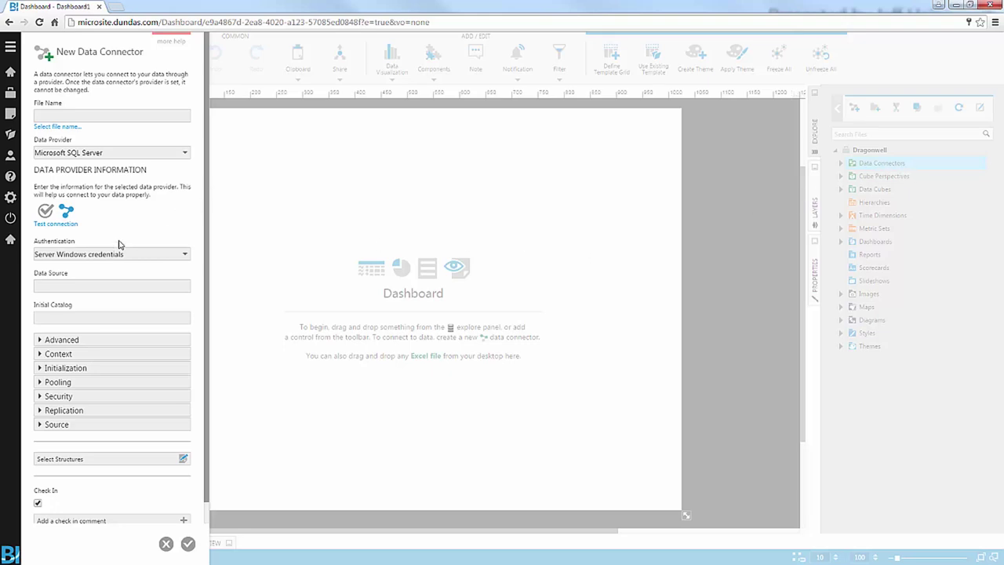
click(91, 282)
text(mic)
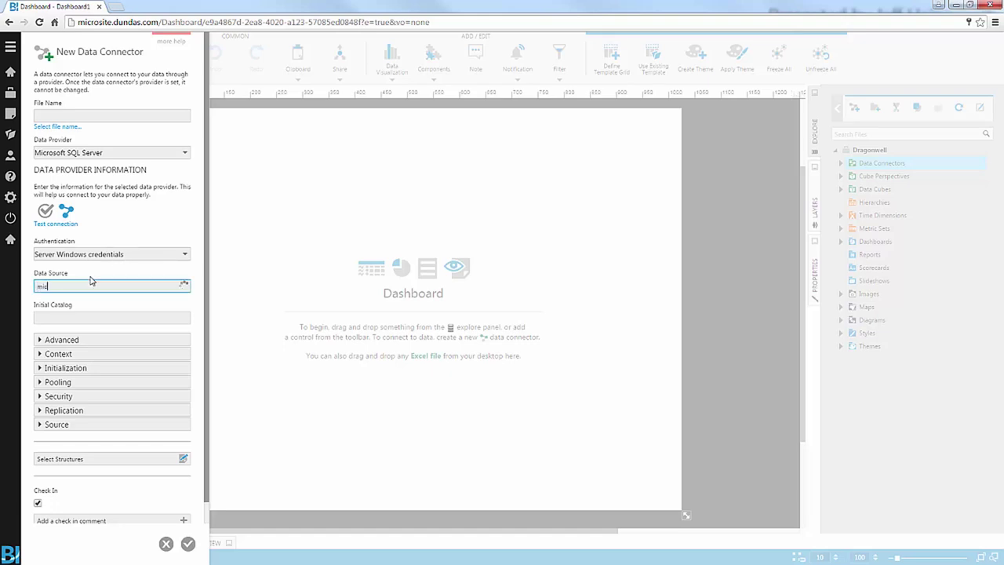
text(rosite)
- Name the data connector file "dragonwell data" and store it in the project's Data Connectors folder
click(63, 126)
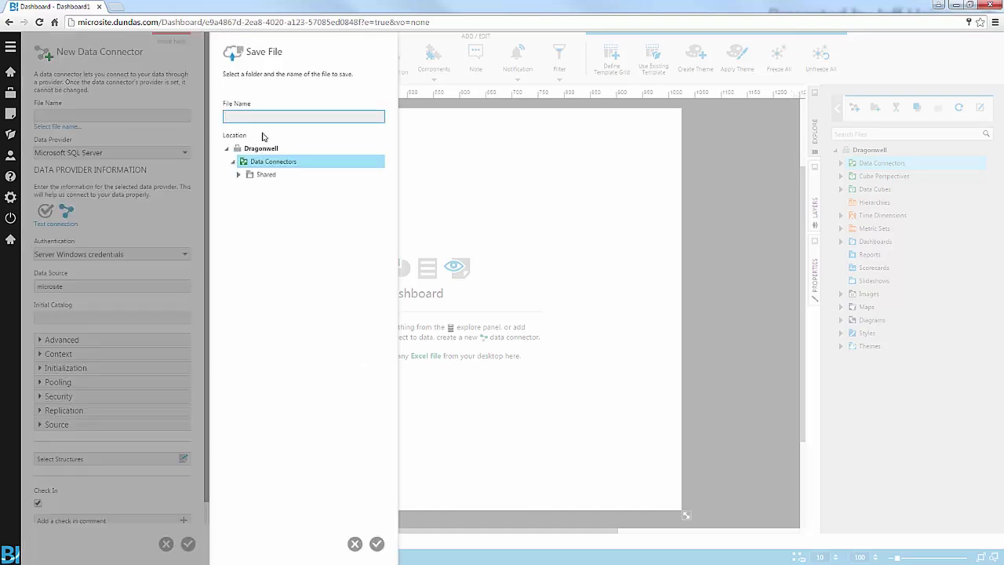
text(agon)
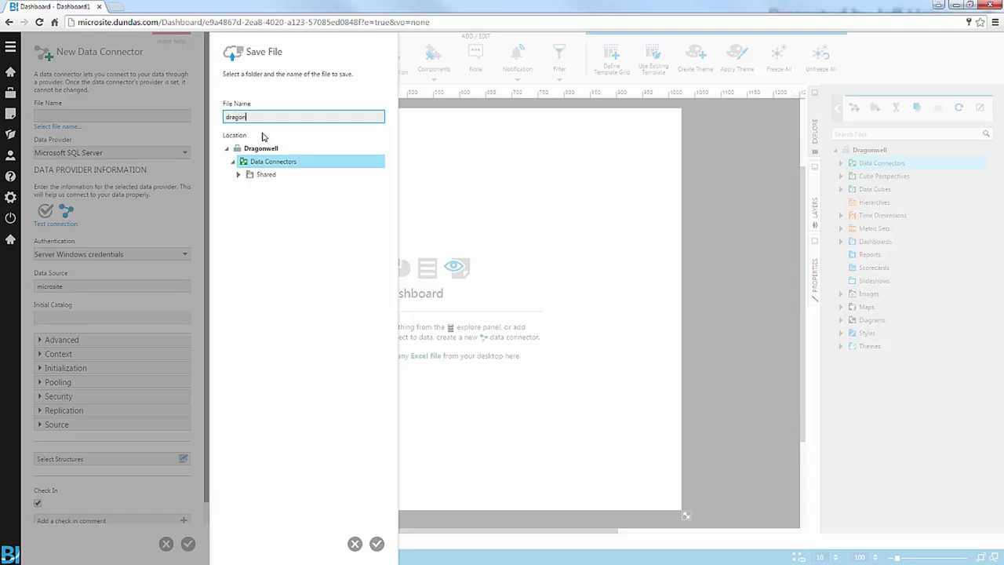
text(ragonwell data)
click(377, 544)
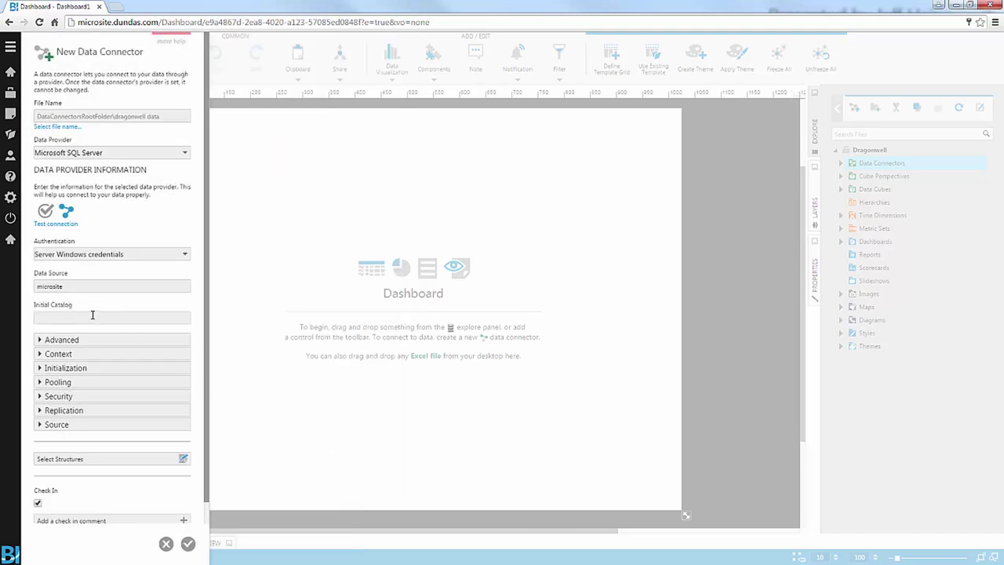
- Set the data connector's initial catalog to the GalleryDragonwell database
click(94, 316)
scroll(110, 367, down, 5)
scroll(100, 363, down, 2)
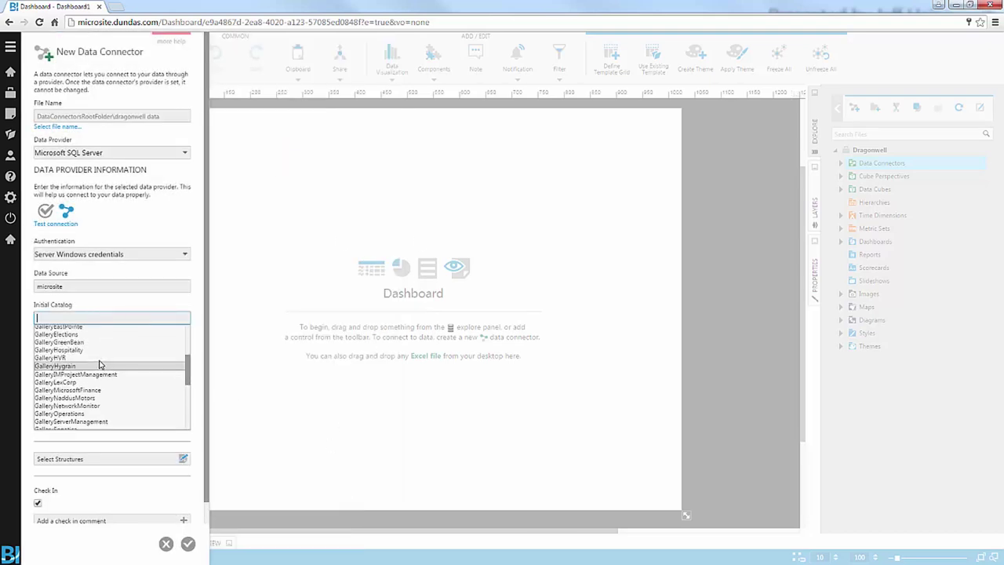
scroll(86, 353, up, 2)
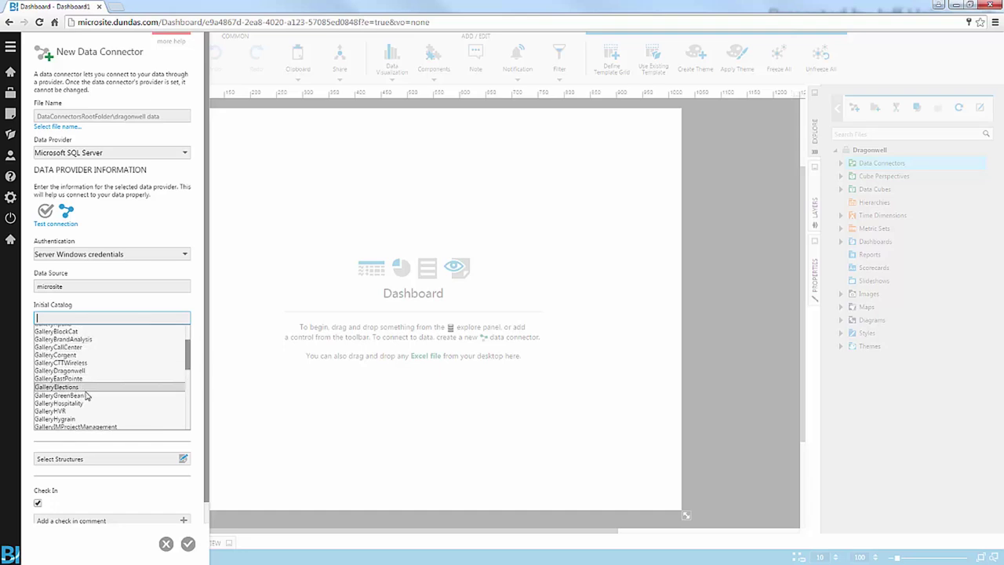
scroll(93, 380, up, 2)
scroll(94, 383, down, 2)
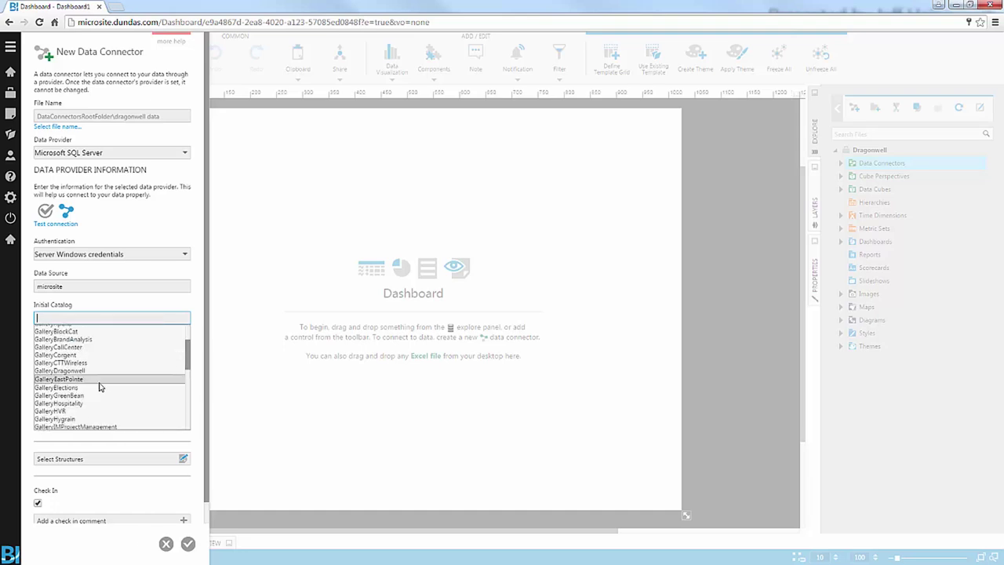
click(83, 374)
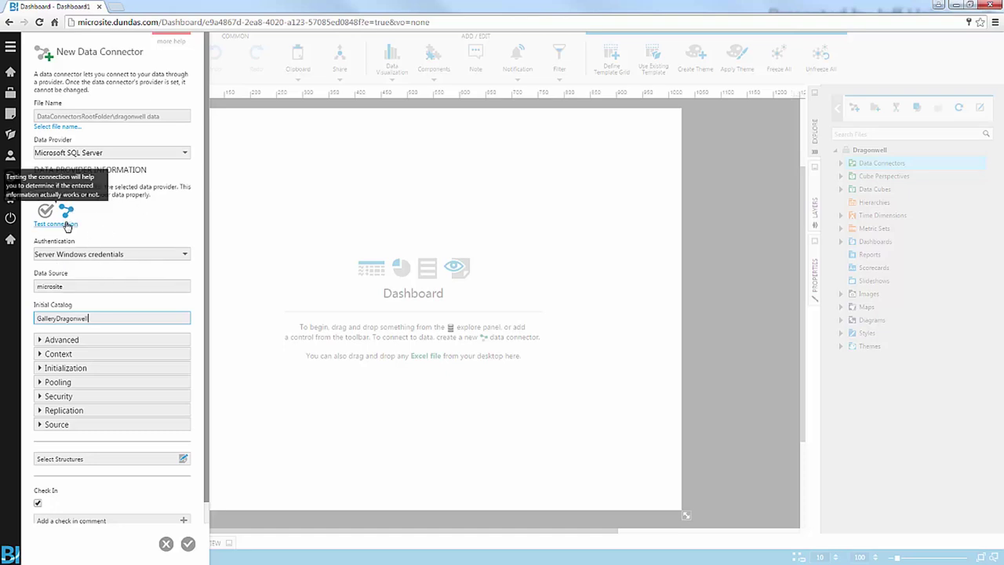
- Test the data connector's connection, create the connector and dismiss the notifications
click(69, 214)
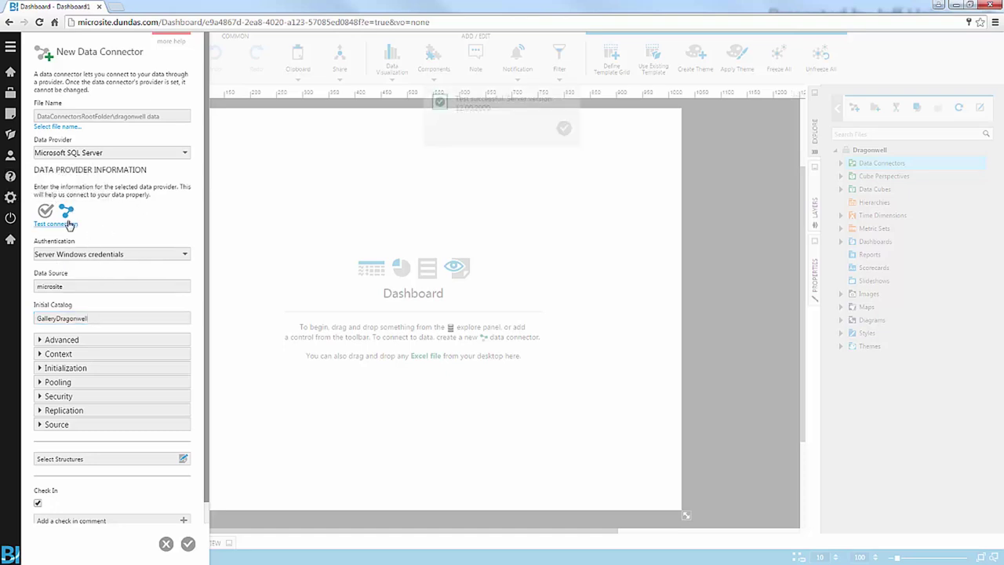
click(565, 129)
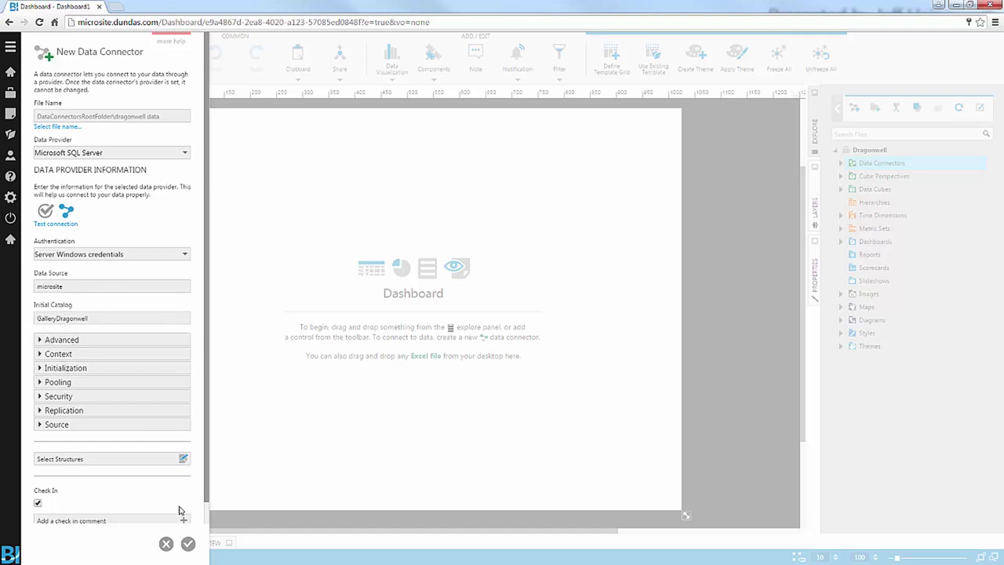
click(189, 543)
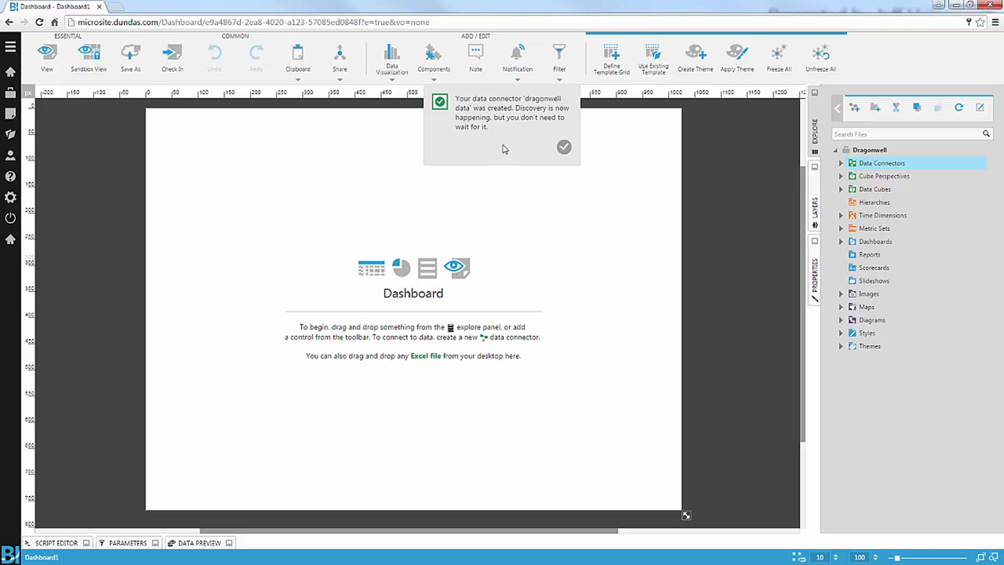
click(564, 148)
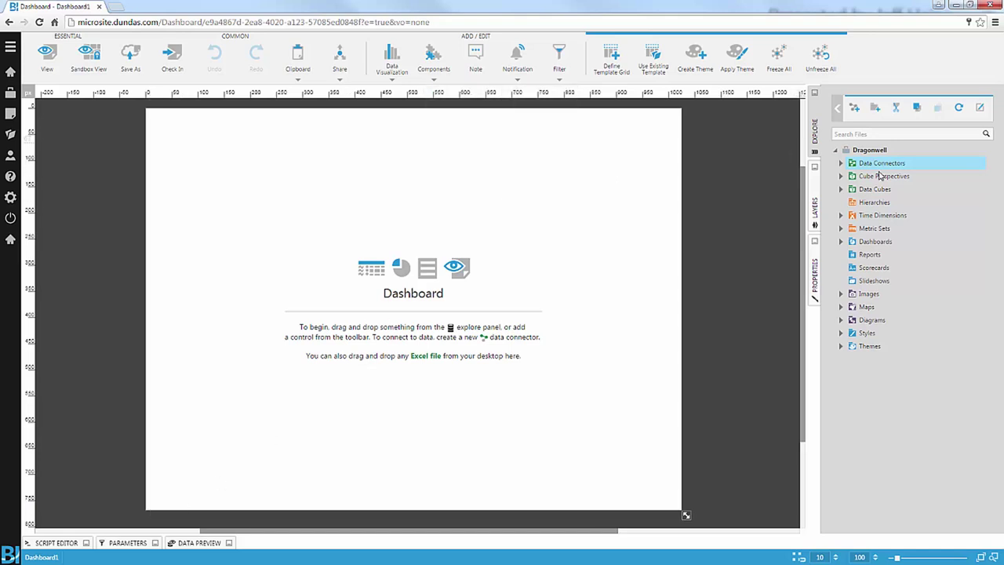
- Examine the tables available under the dragonwell data connector, then collapse its list
click(842, 163)
click(847, 189)
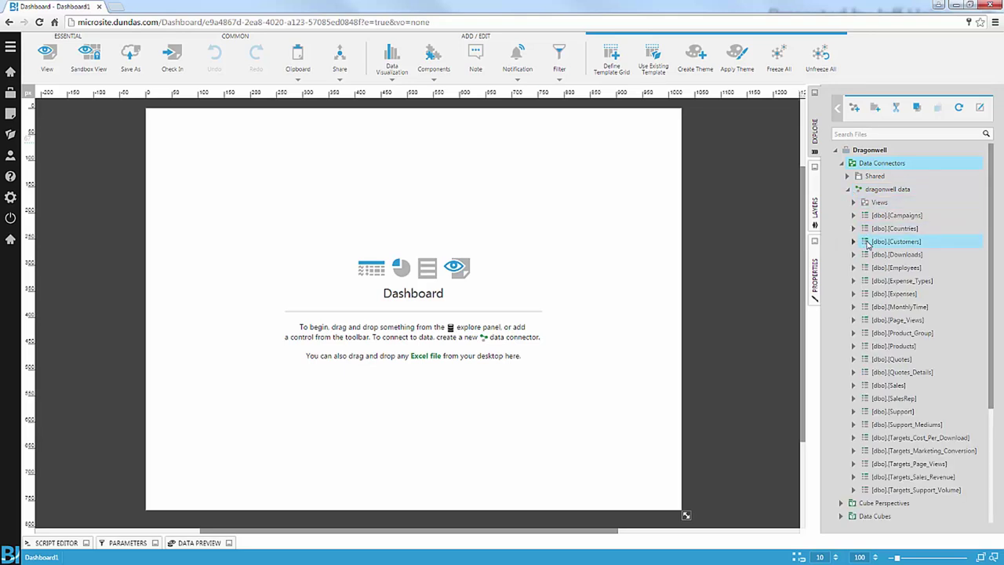
click(848, 191)
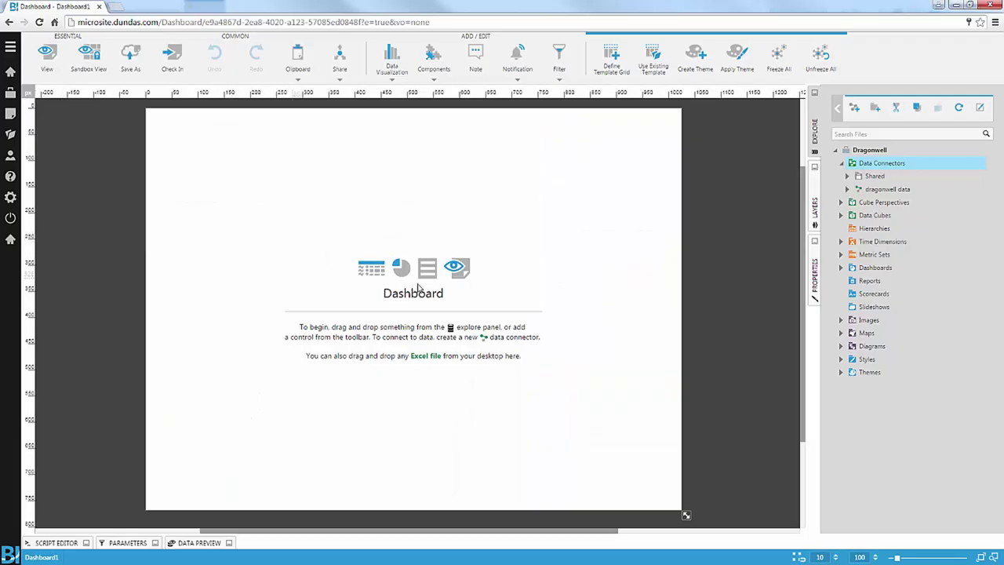
- Set the dashboard canvas size to 1920 wide by 1080 high in its layout properties
click(815, 276)
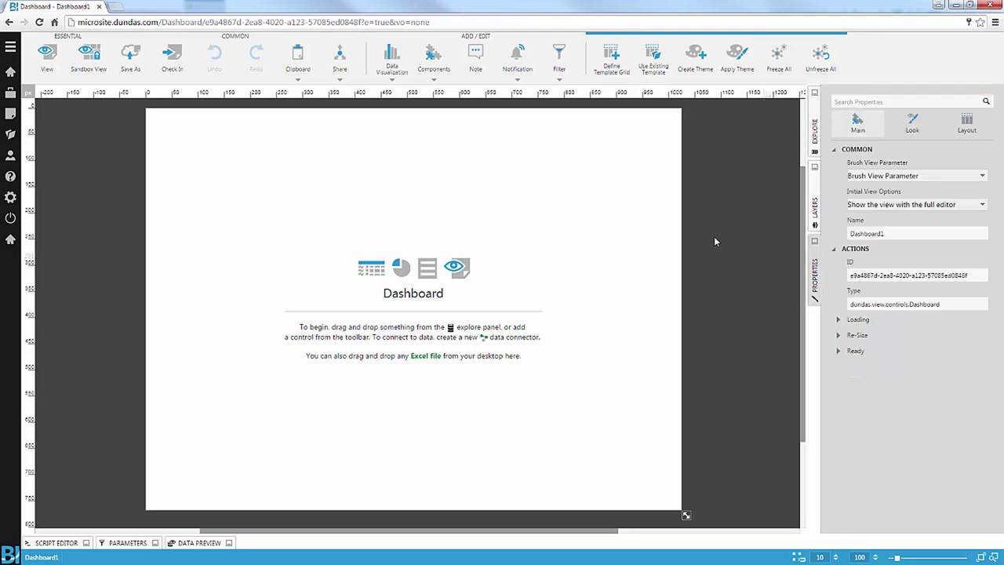
click(970, 123)
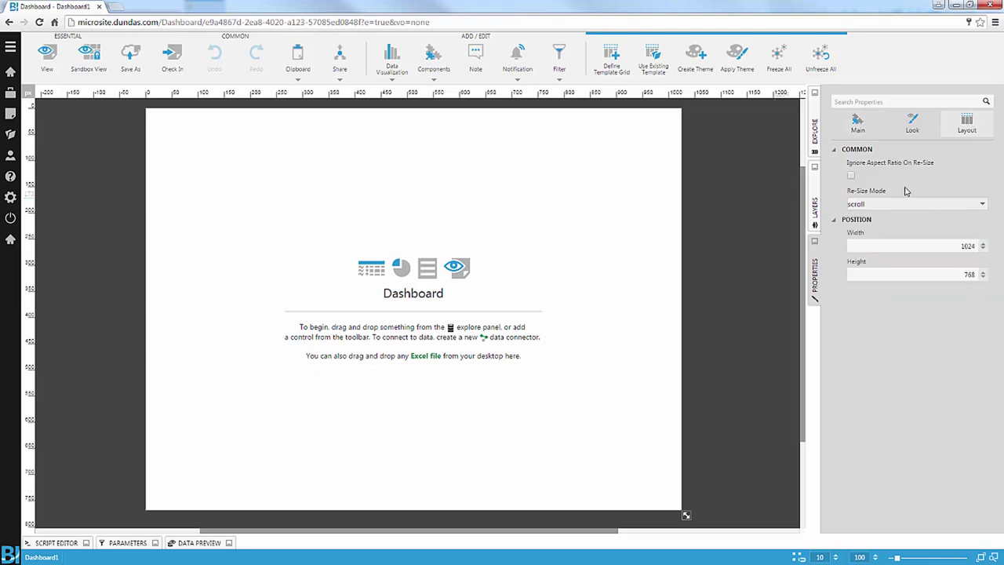
double_click(959, 247)
text(19)
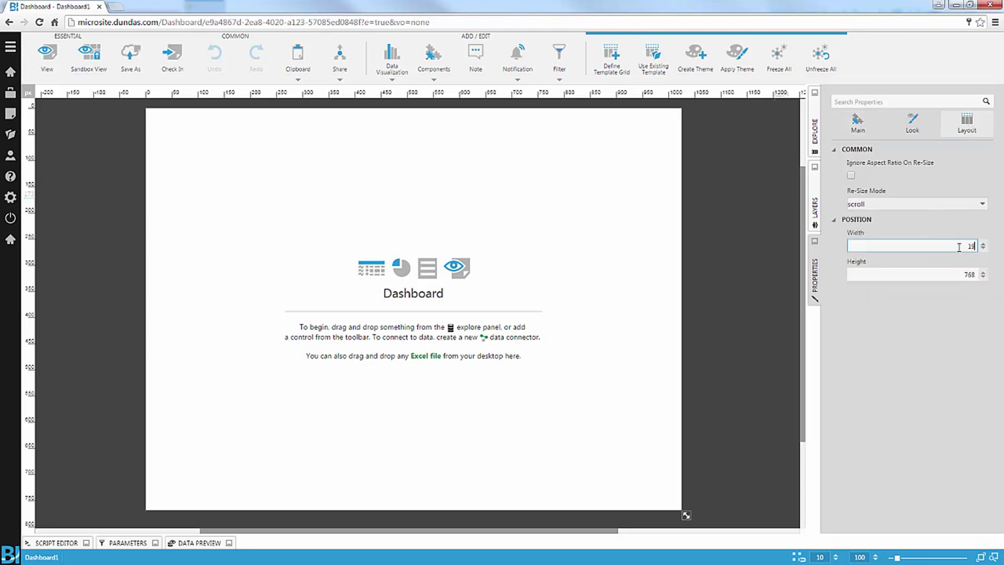
text(20)
double_click(960, 273)
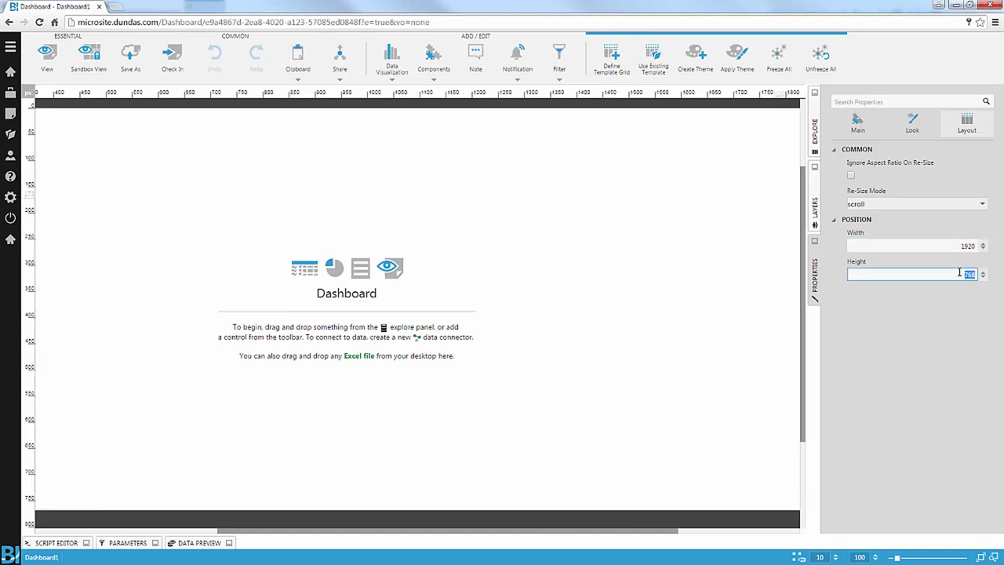
text(1080)
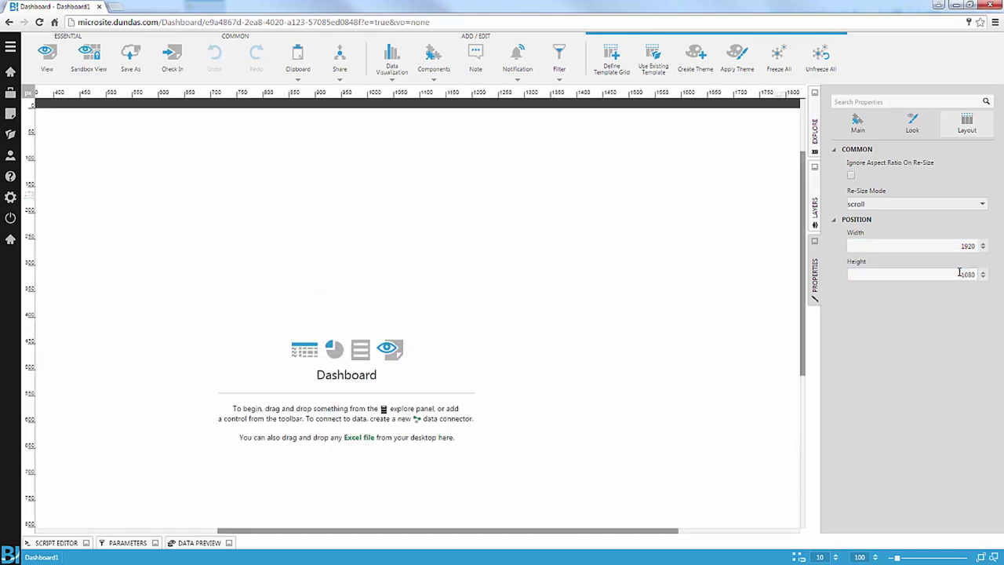
click(950, 337)
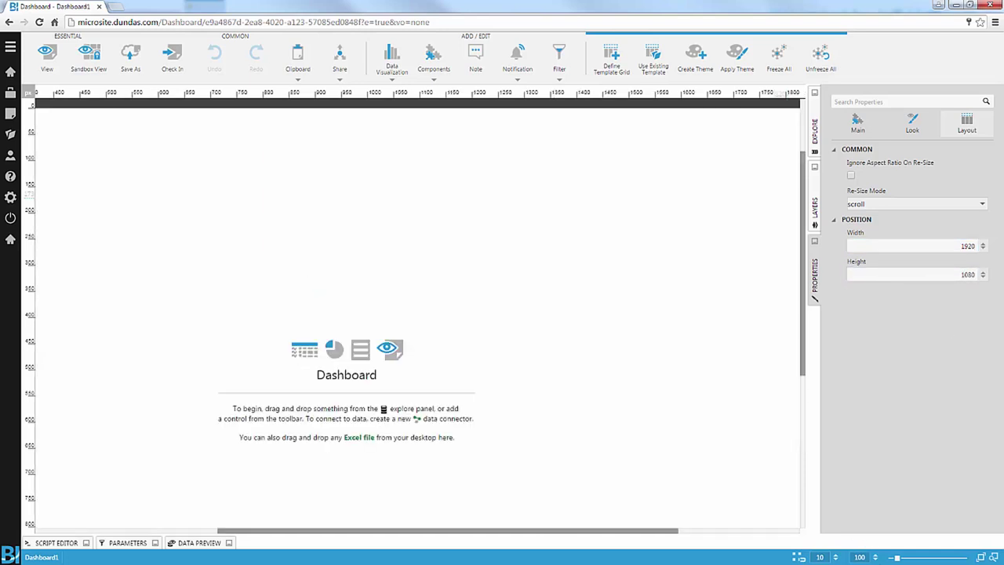
- Zoom the dashboard canvas out to 65% and check the dragonwell-sales.jpg mock-up in paint.net before returning to Dundas BI
click(877, 559)
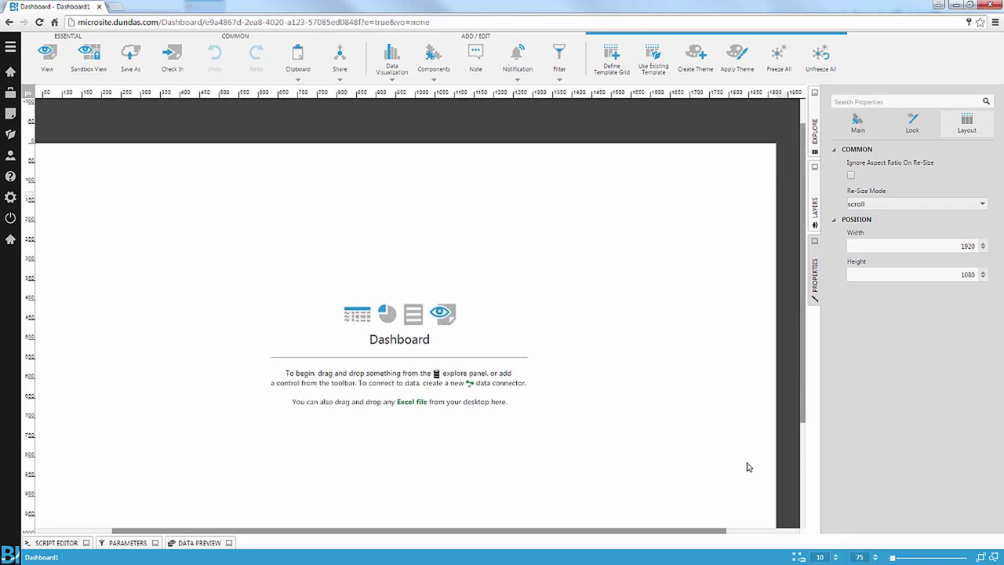
click(877, 558)
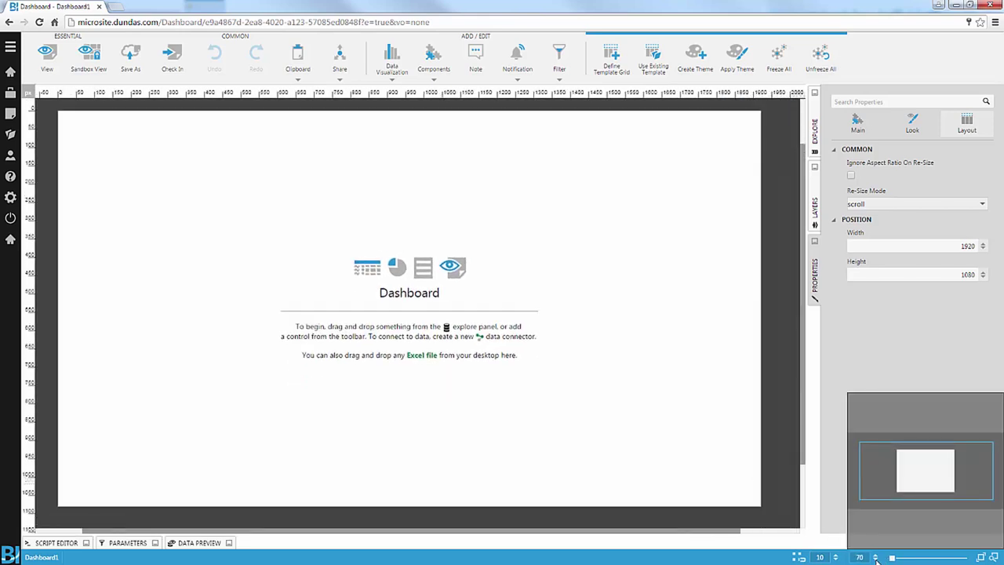
click(877, 559)
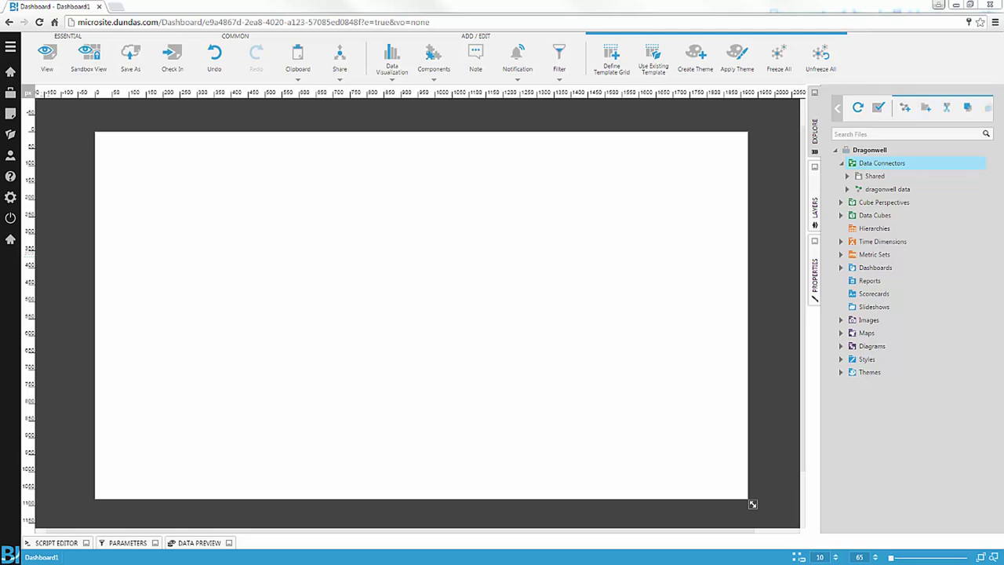
key(alt+Tab)
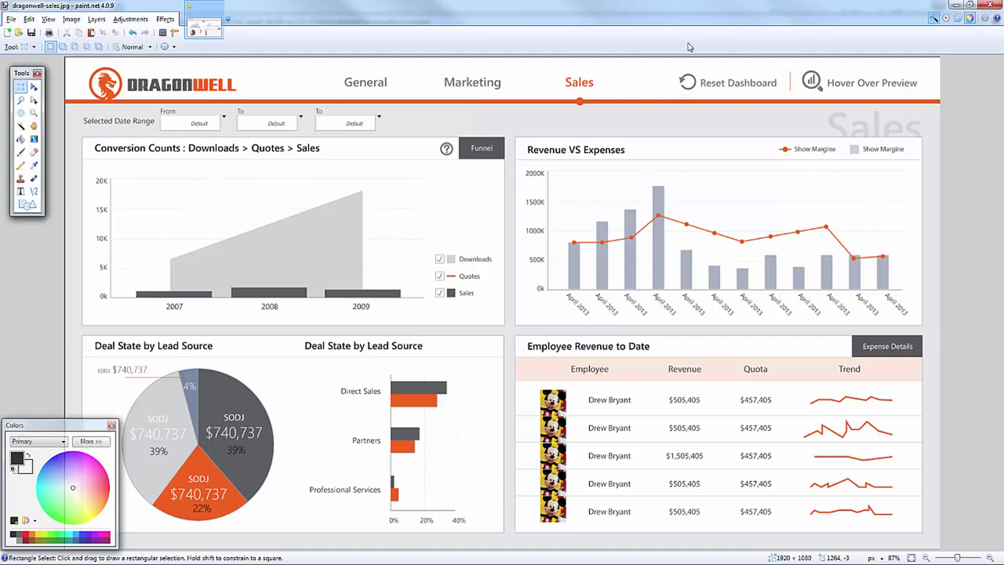
key(alt+Tab)
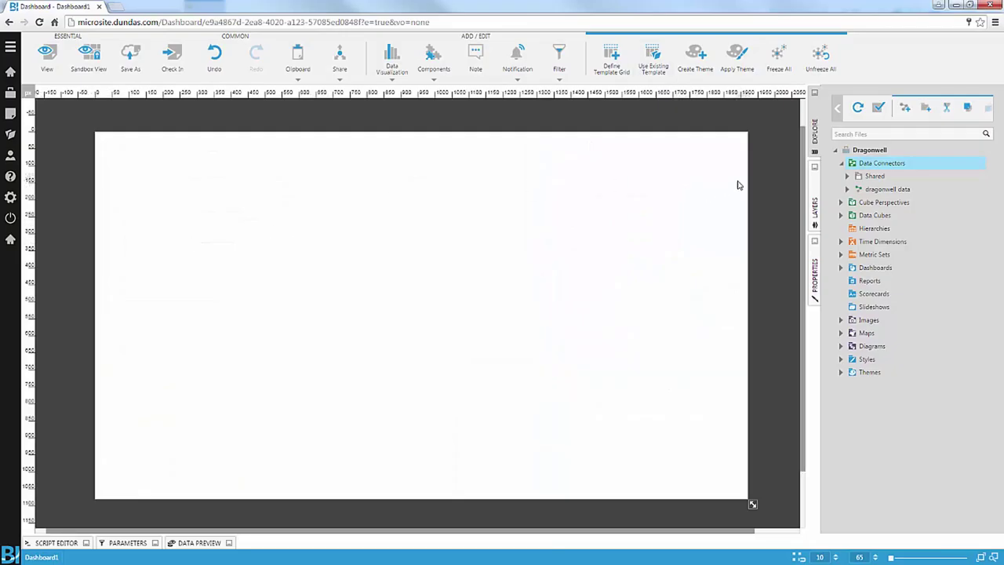
- Rename Dashboard1 in the project's Dashboards folder to Sales Dashboard
click(843, 267)
click(883, 282)
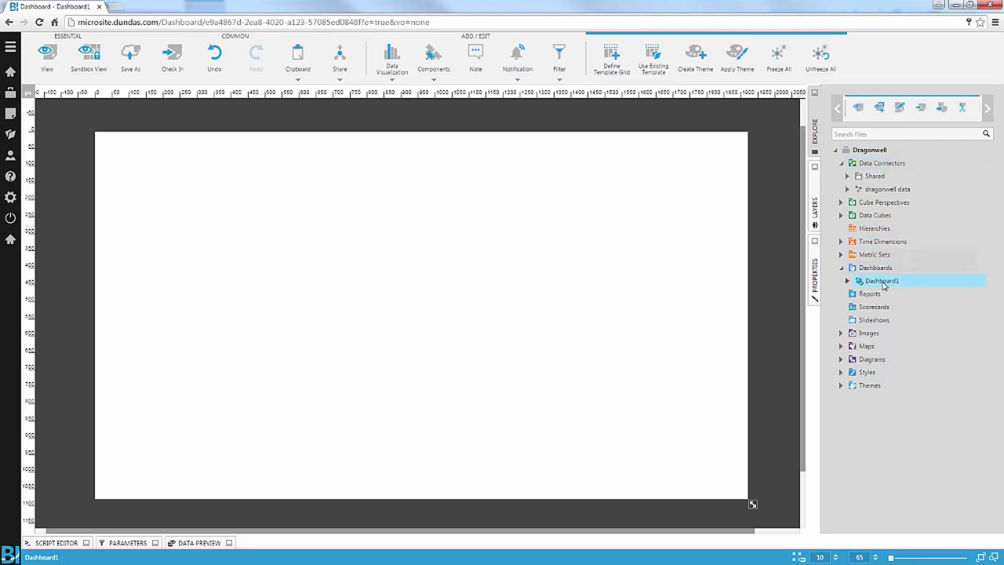
click(885, 283)
text(Sales)
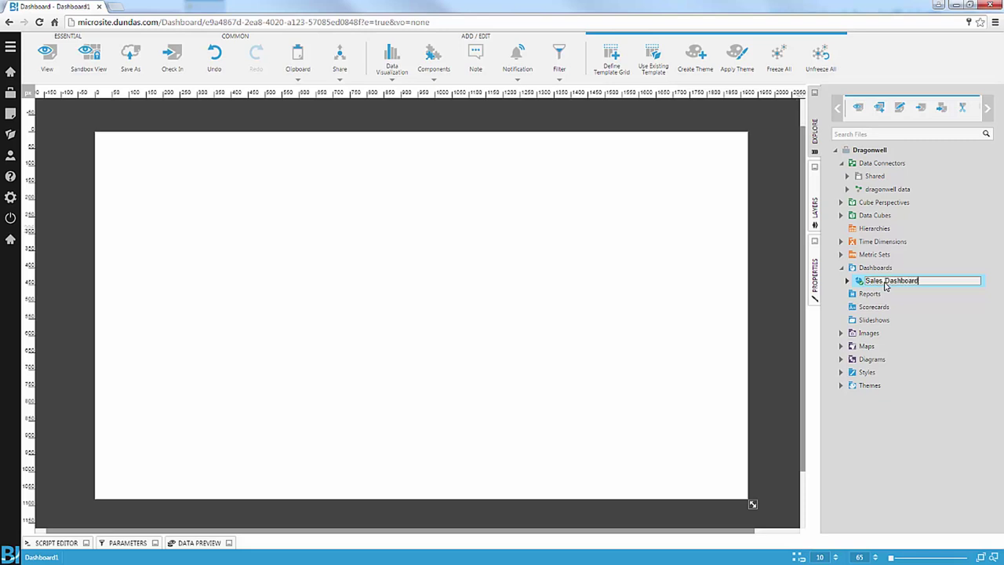
text( Dashboard)
key(Return)
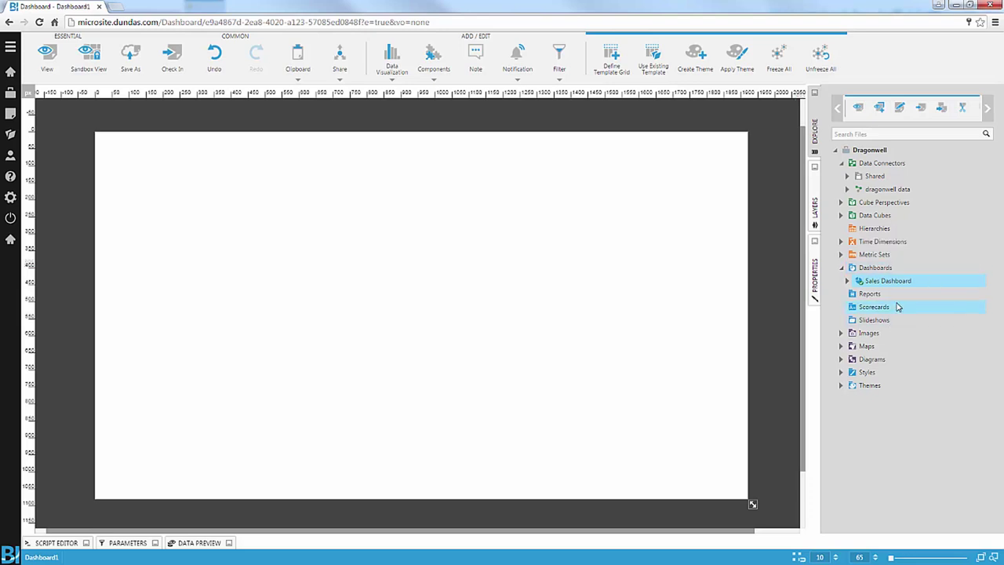
- Create a new template in the Dashboards folder and set its canvas size to 1920 wide by 1080 high
right_click(878, 270)
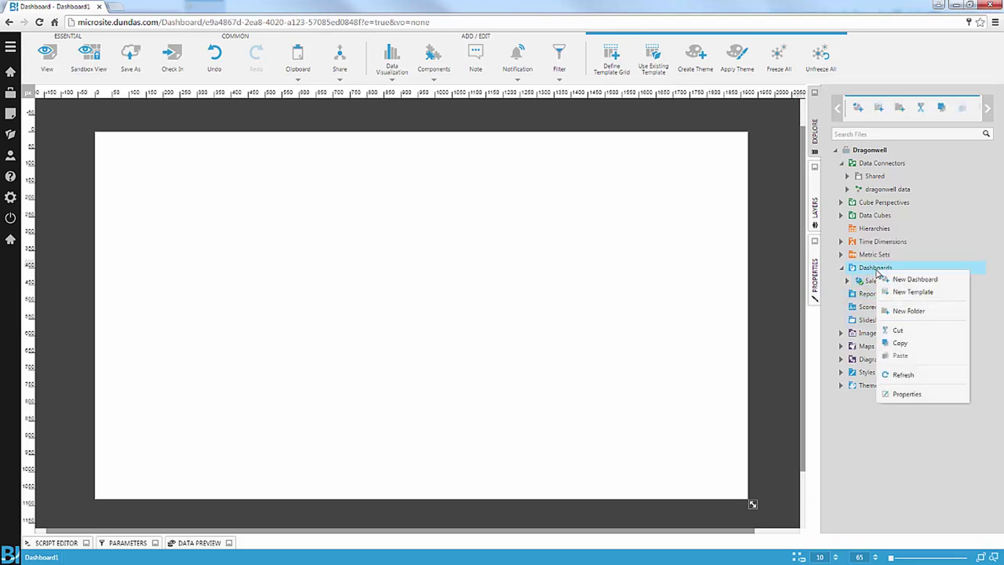
click(901, 293)
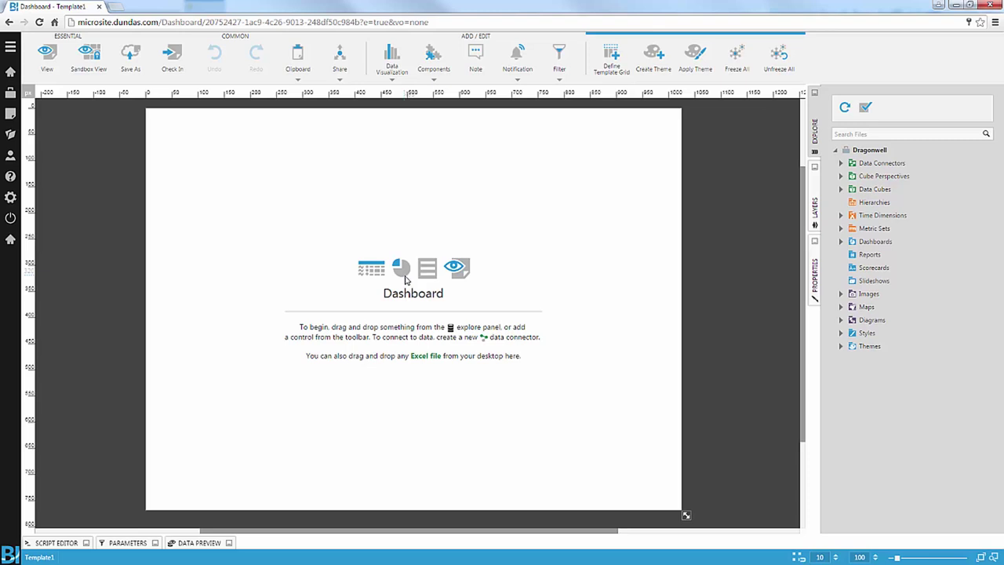
click(820, 279)
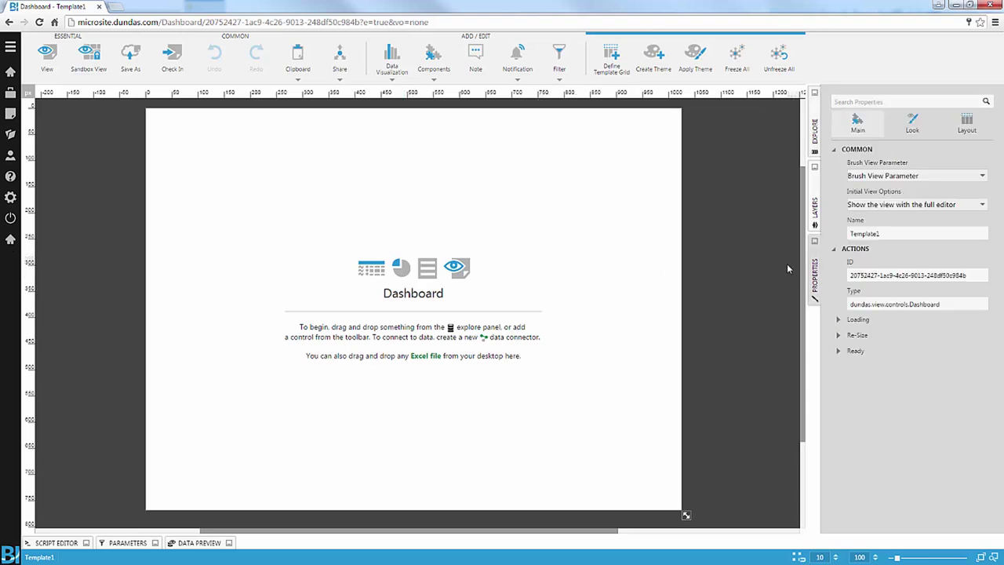
click(964, 131)
click(923, 247)
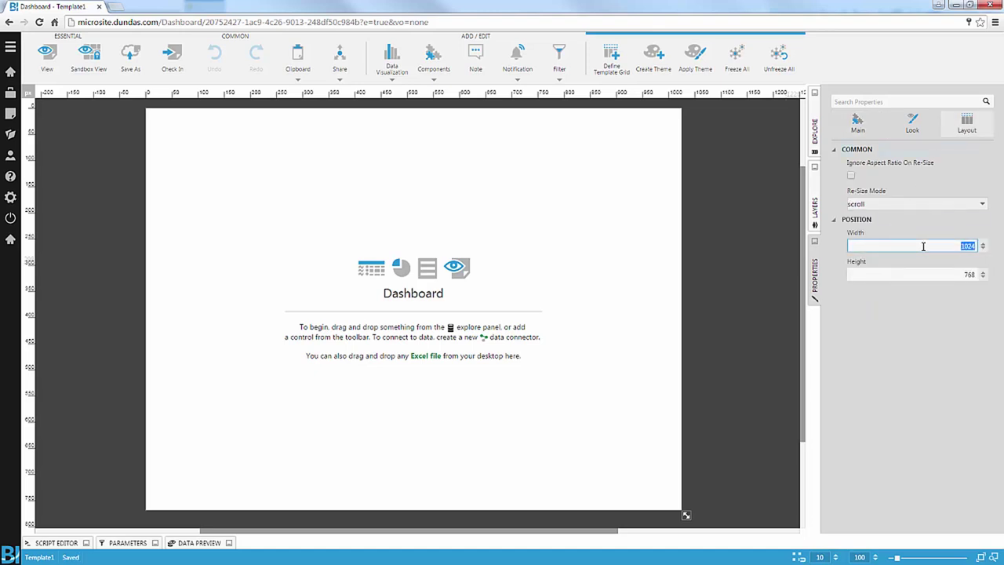
text(10)
key(Return)
click(947, 275)
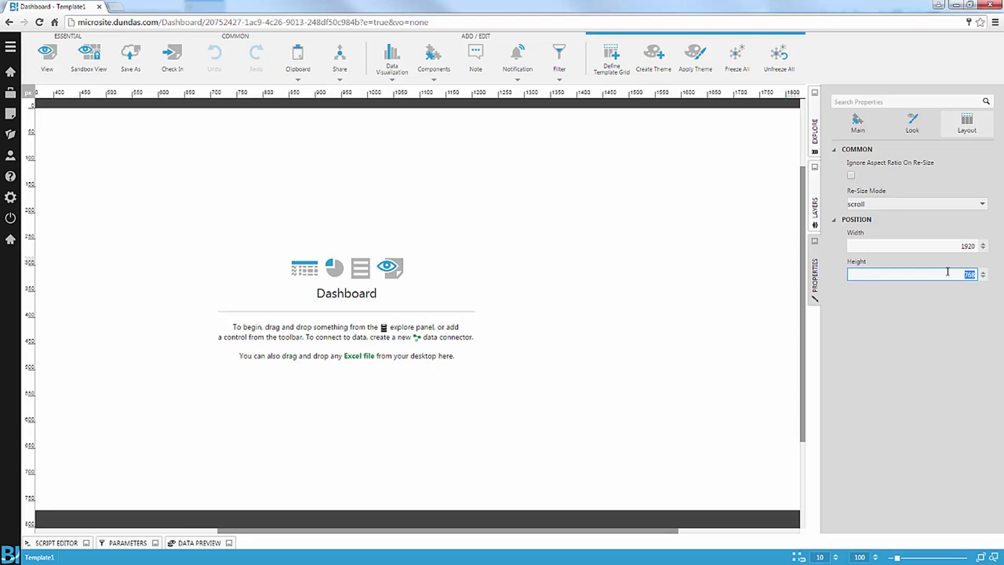
text(1080)
key(Return)
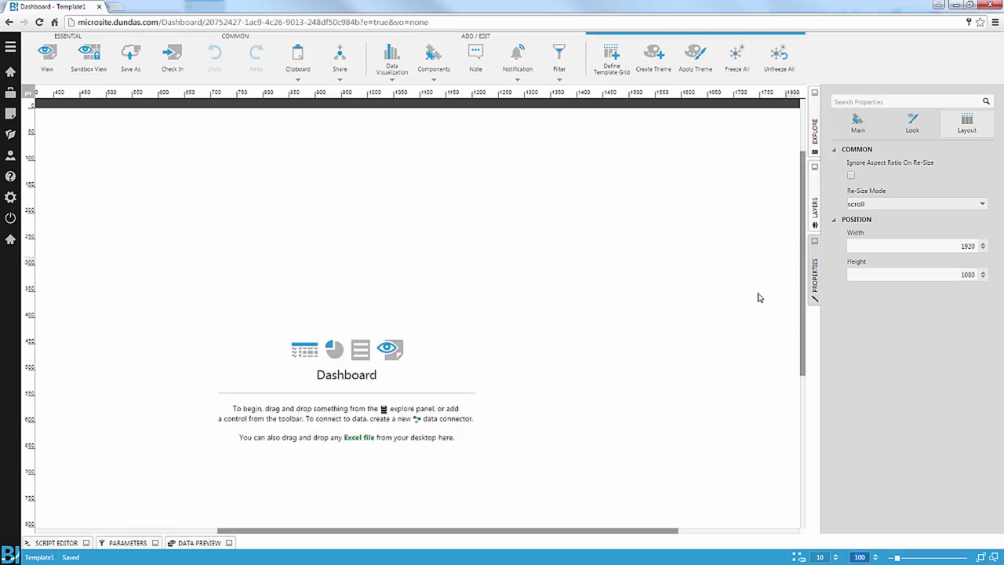
- Switch to paint.net and measure the header's height in the dragonwell-sales.jpg mock-up with a rectangular selection
drag(896, 557, 892, 559)
scroll(652, 372, down, 1)
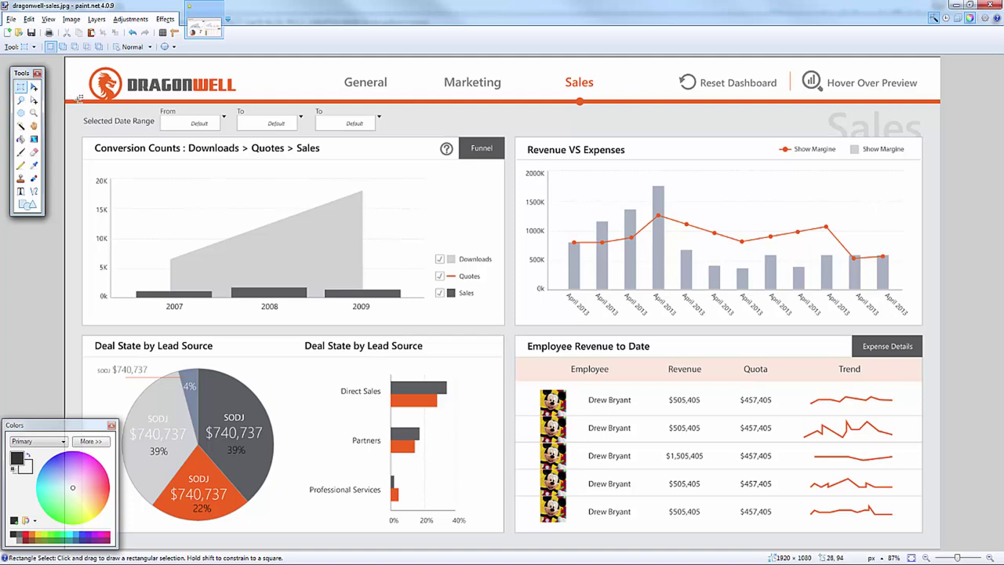
drag(80, 98, 56, 52)
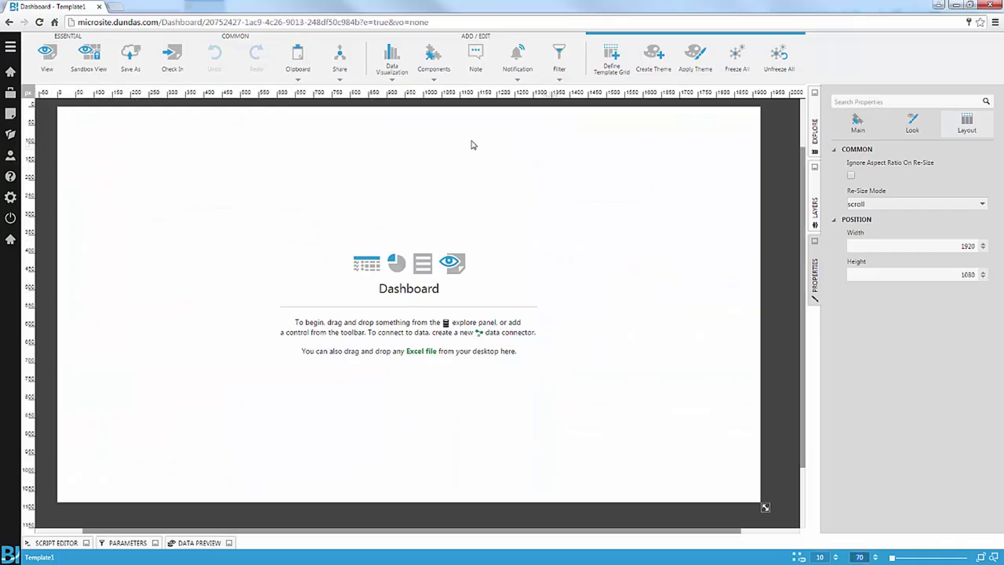
- Back in Dundas BI, add a rectangle to the template and place it at left 0 and top 0
click(420, 73)
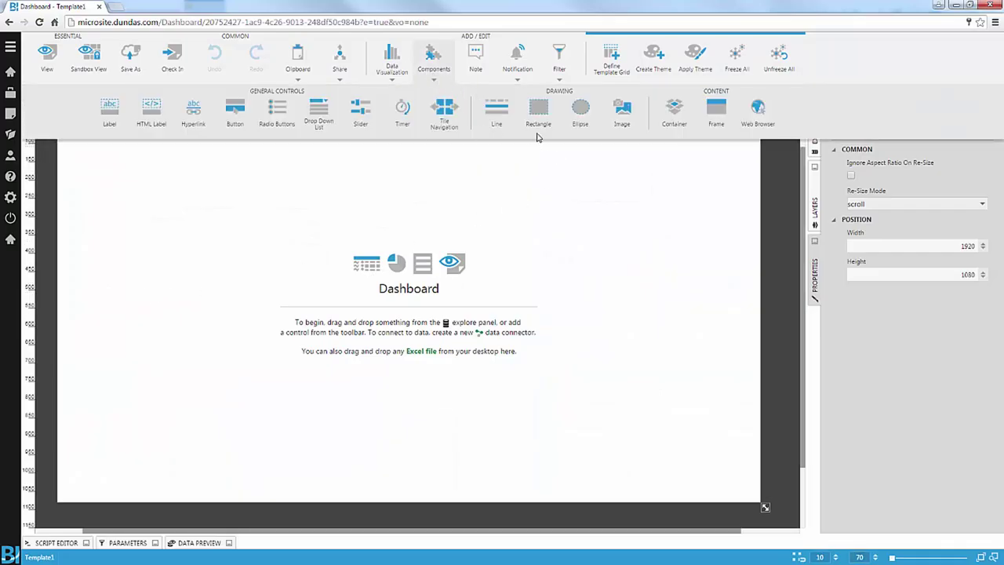
click(538, 114)
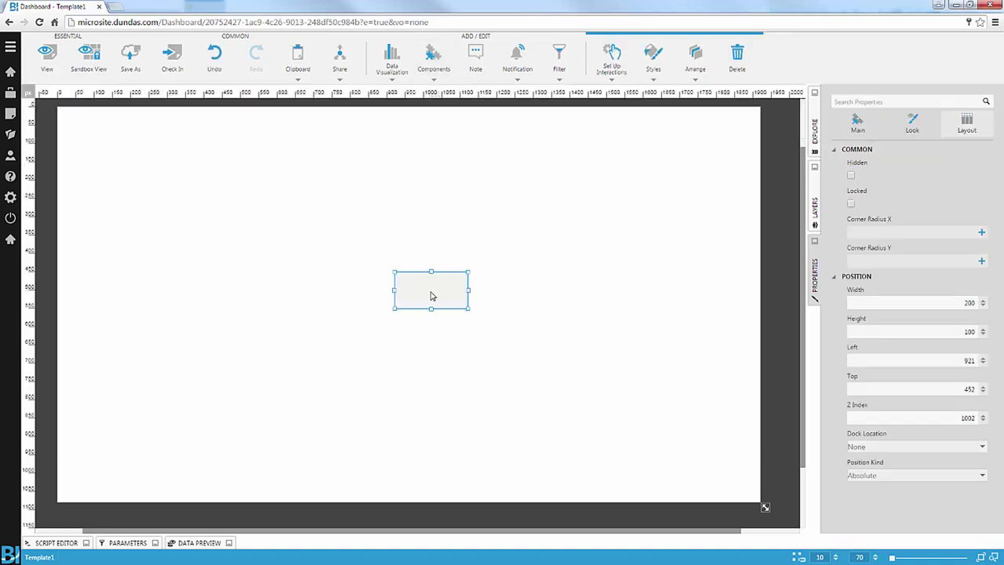
drag(432, 294, 96, 131)
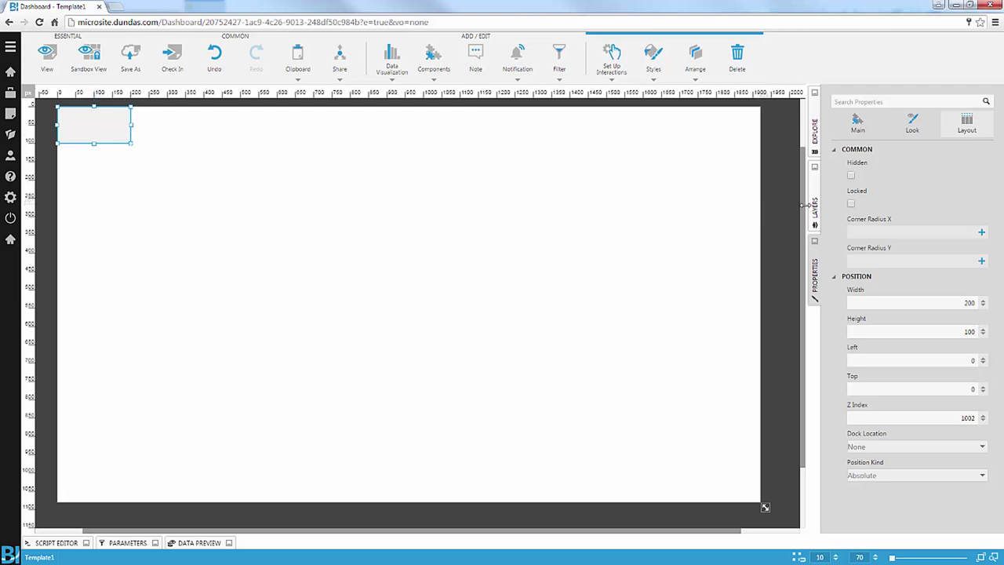
- Set the rectangle's height to 95 and stretch it across the full 1920 canvas width
double_click(926, 332)
text(95)
key(Return)
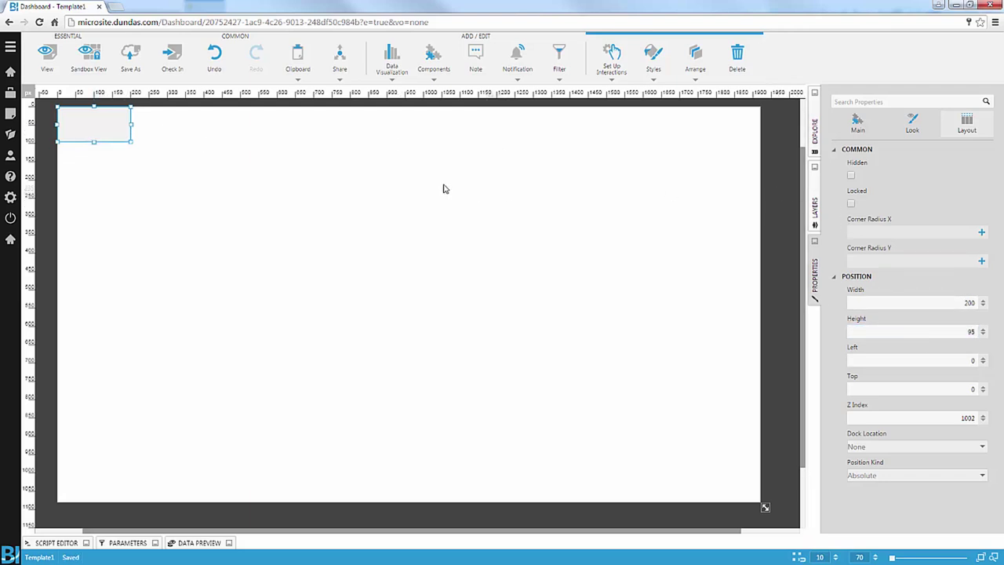
drag(131, 124, 760, 135)
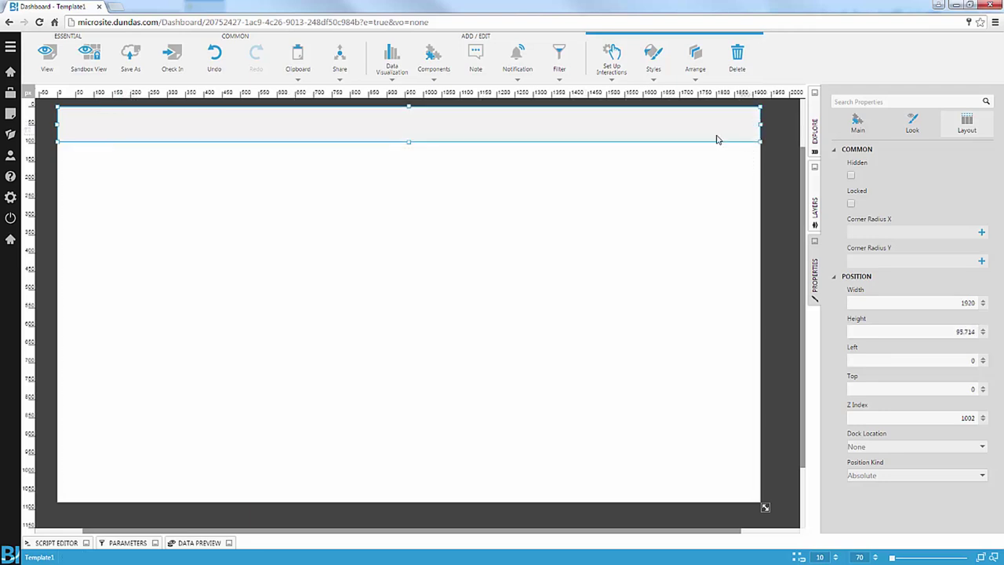
- Remove the stroke from the header rectangle
click(914, 127)
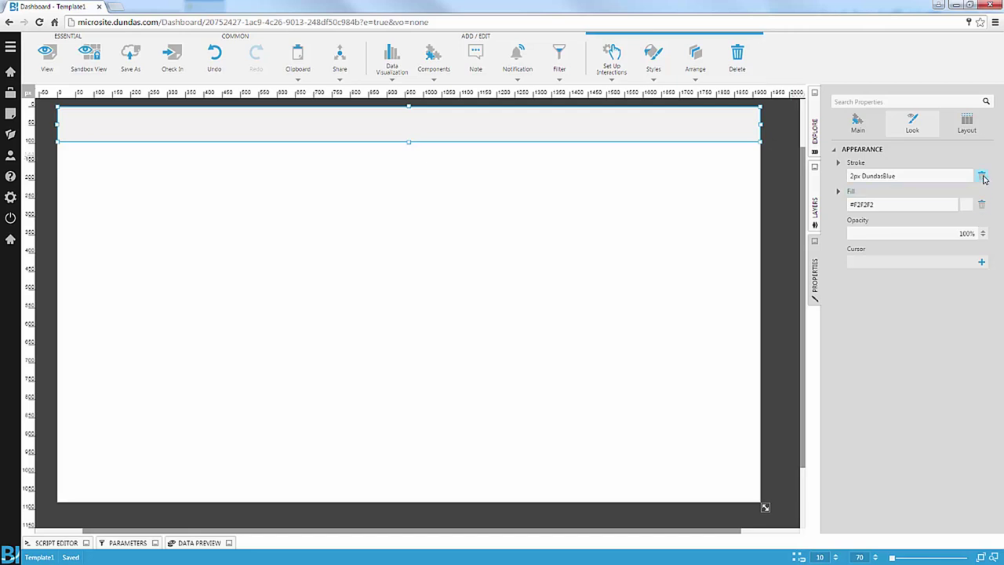
click(982, 177)
click(501, 192)
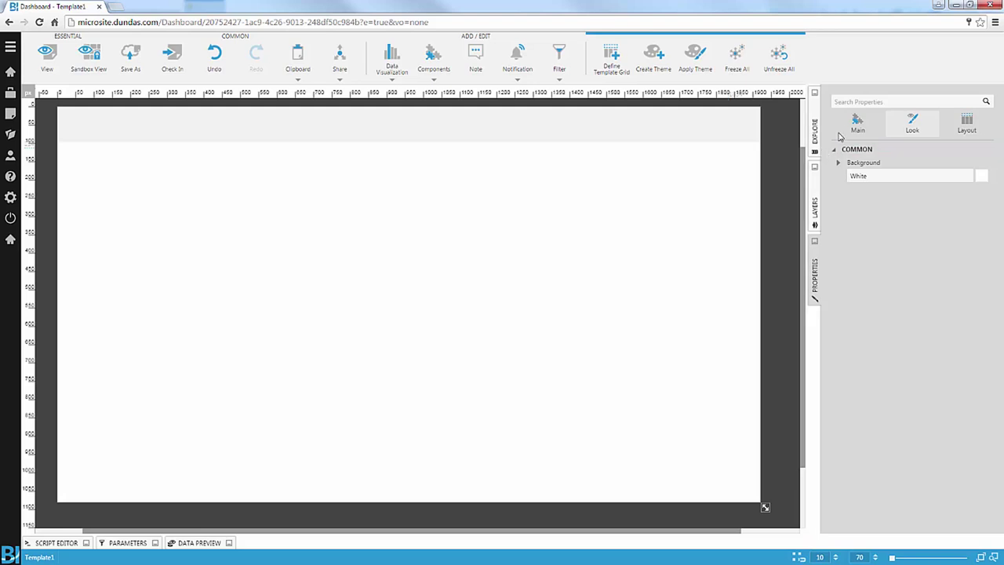
- Sample the mock-up's header and page background colours in paint.net with the Color Picker and read their RGB values
click(728, 132)
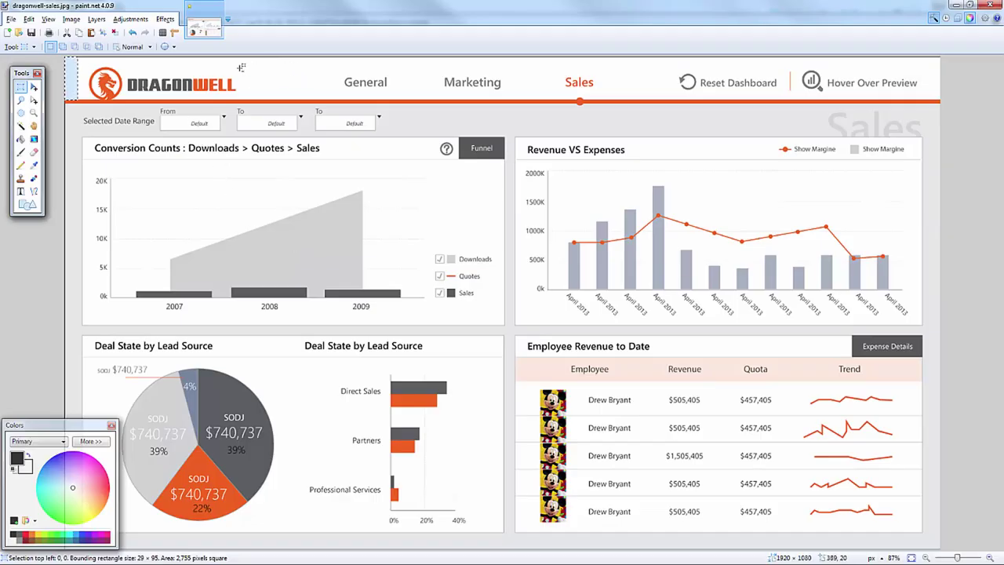
click(34, 165)
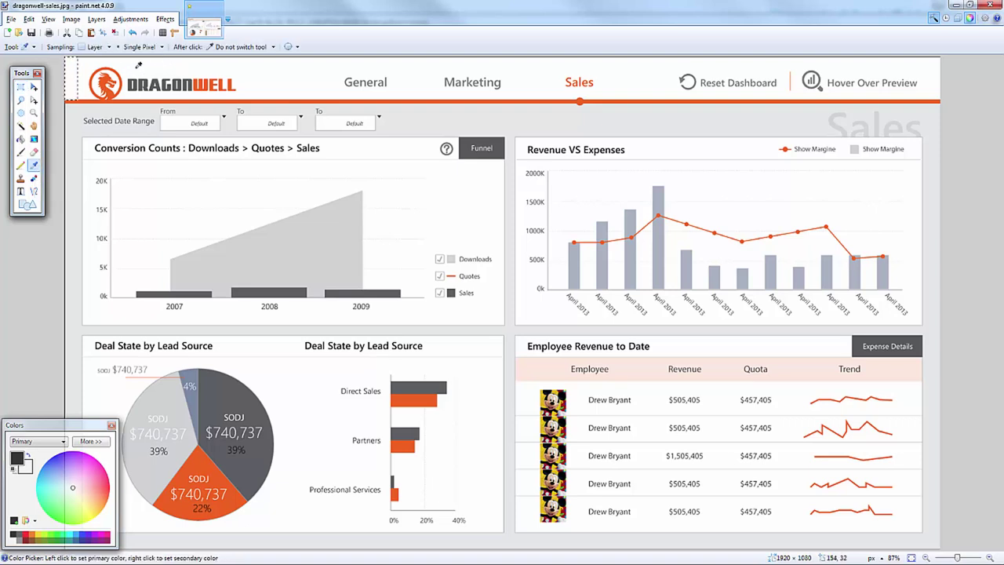
click(91, 441)
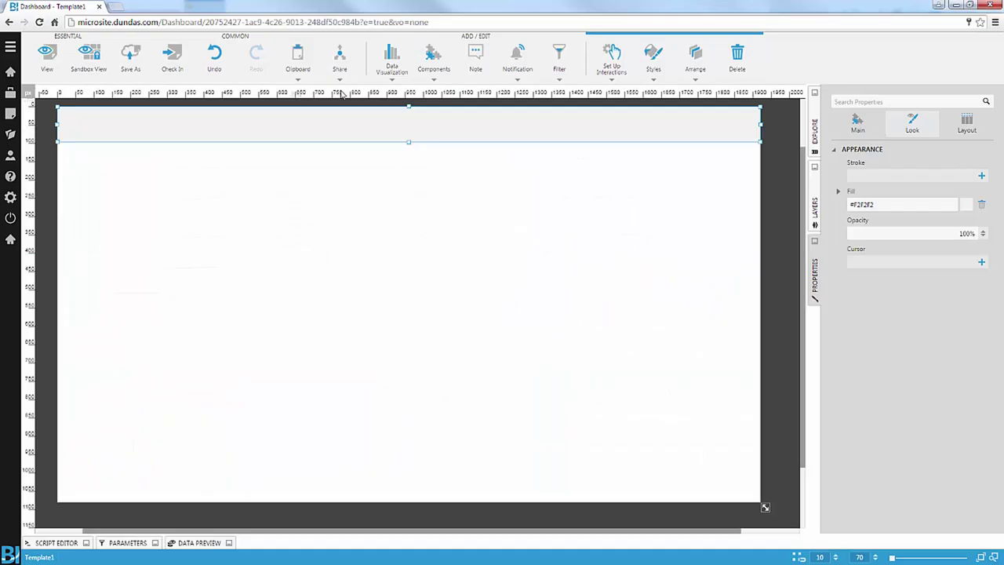
click(476, 215)
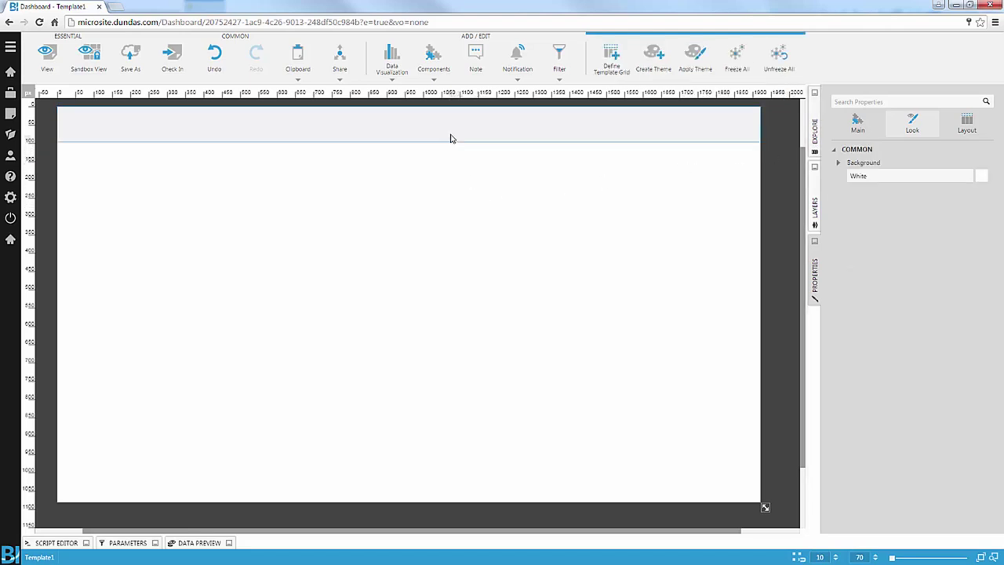
click(463, 142)
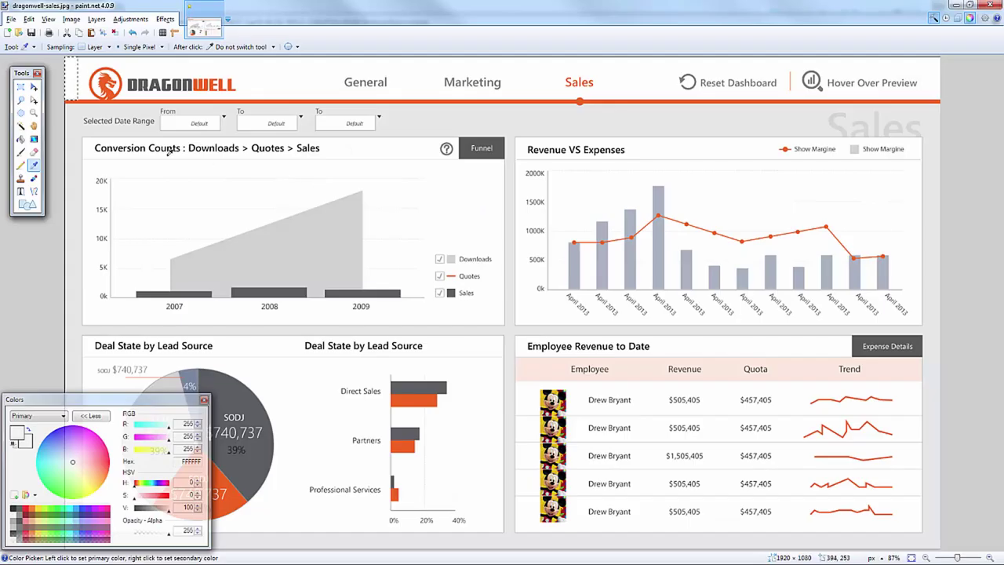
click(75, 111)
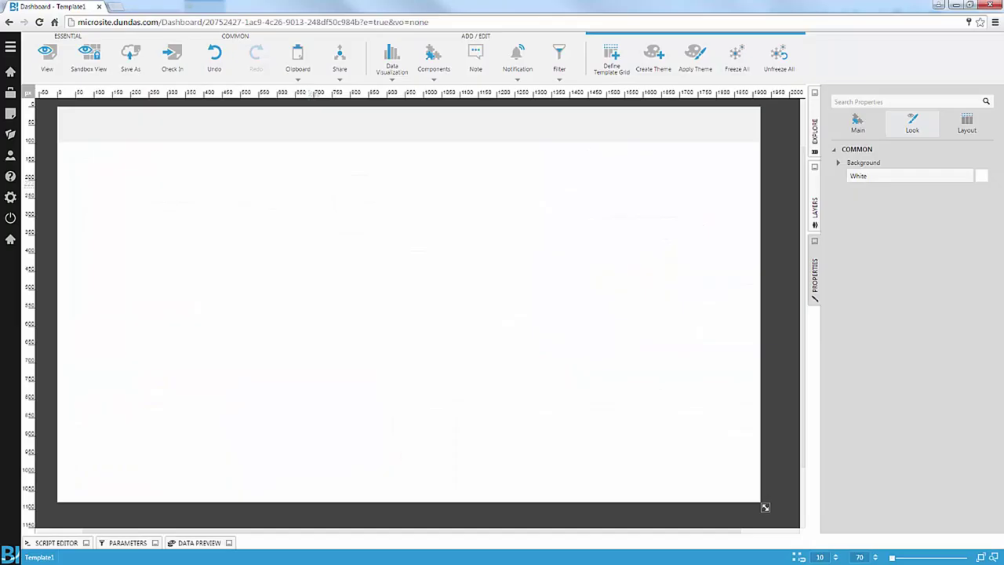
- In Dundas BI, set the template's background colour to red 230, green 231 and blue 231
click(882, 175)
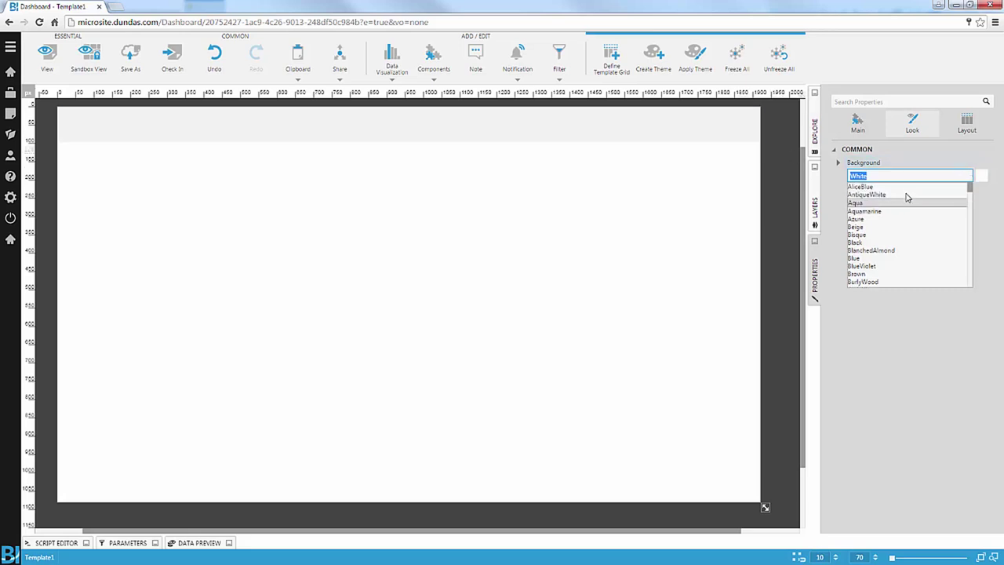
click(981, 178)
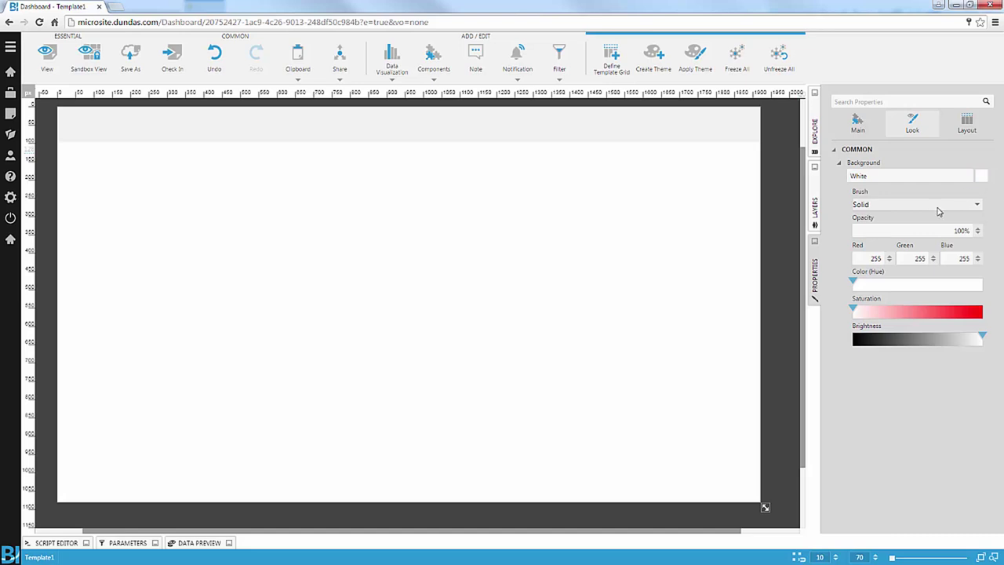
click(874, 258)
key(Tab)
text(2)
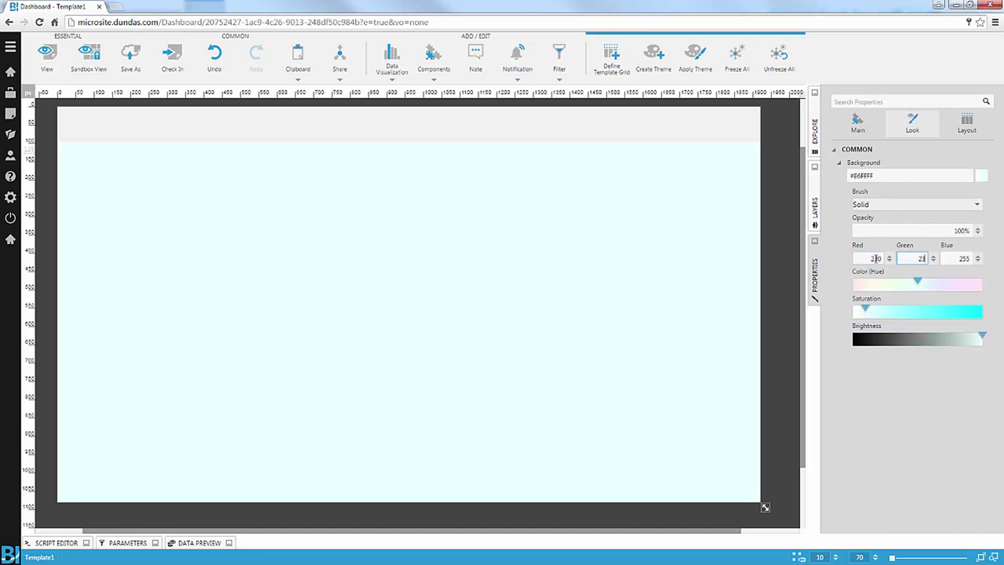
text(31)
key(Tab)
text(231)
key(Tab)
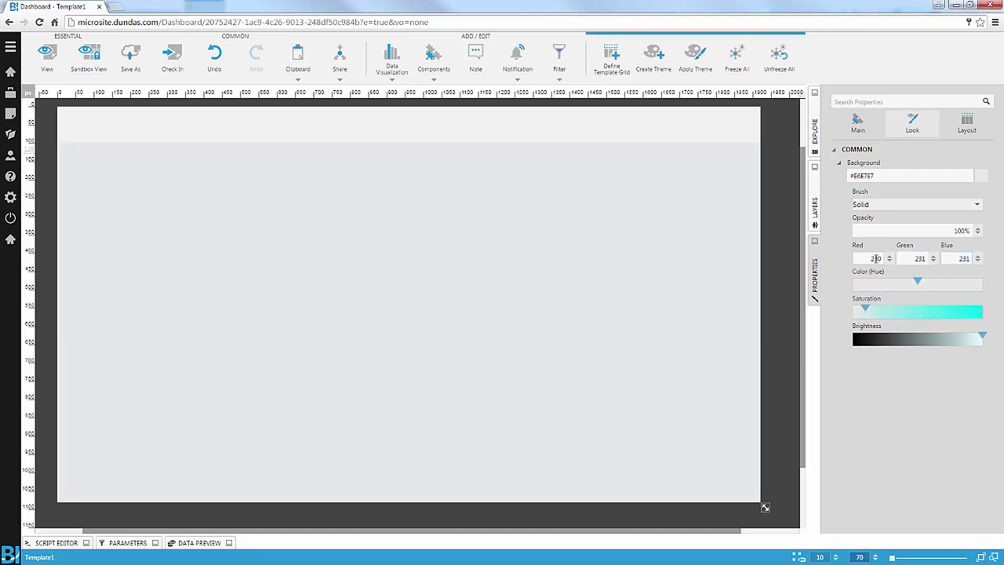
- Set the header rectangle's fill colour to White
click(334, 138)
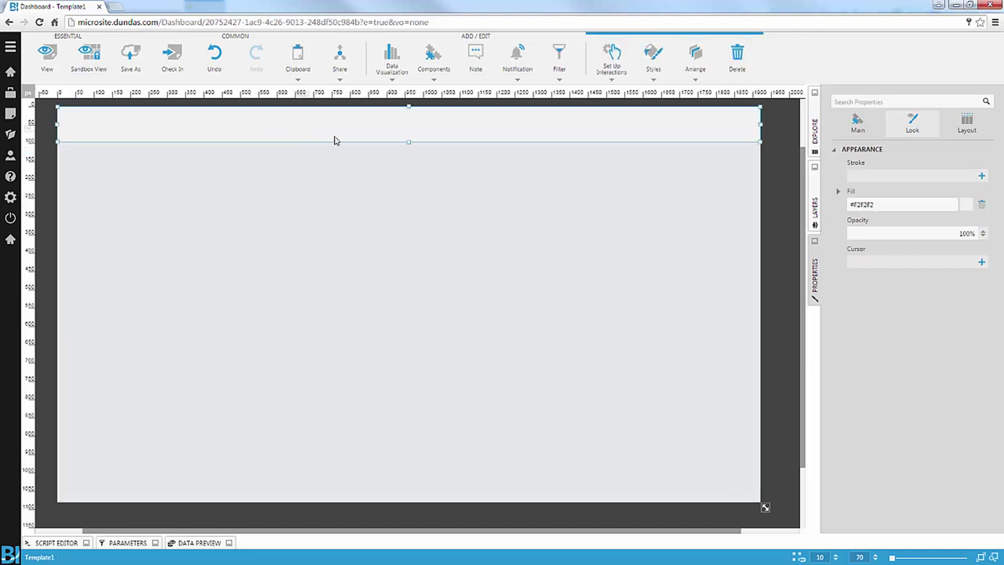
click(887, 206)
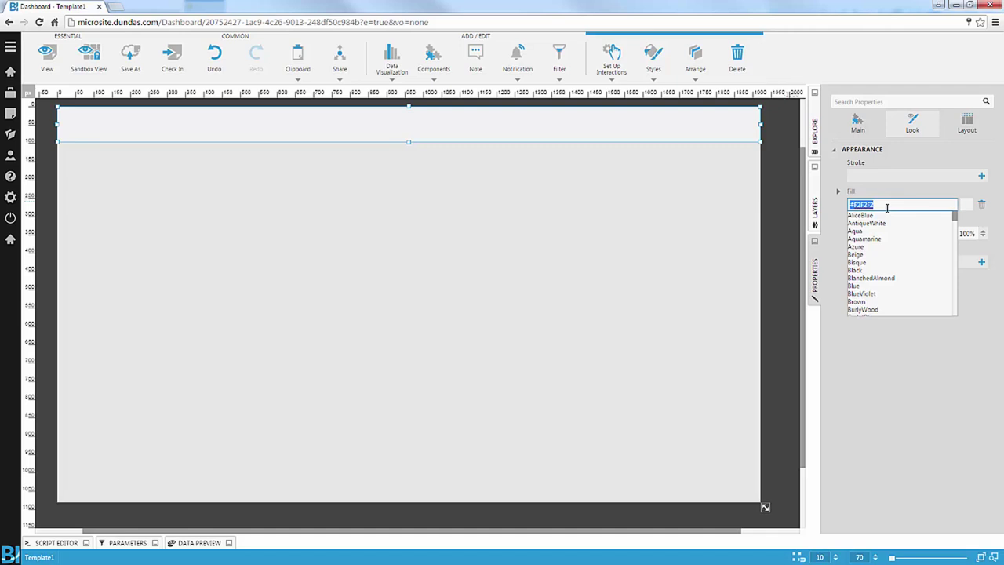
text(White)
key(Return)
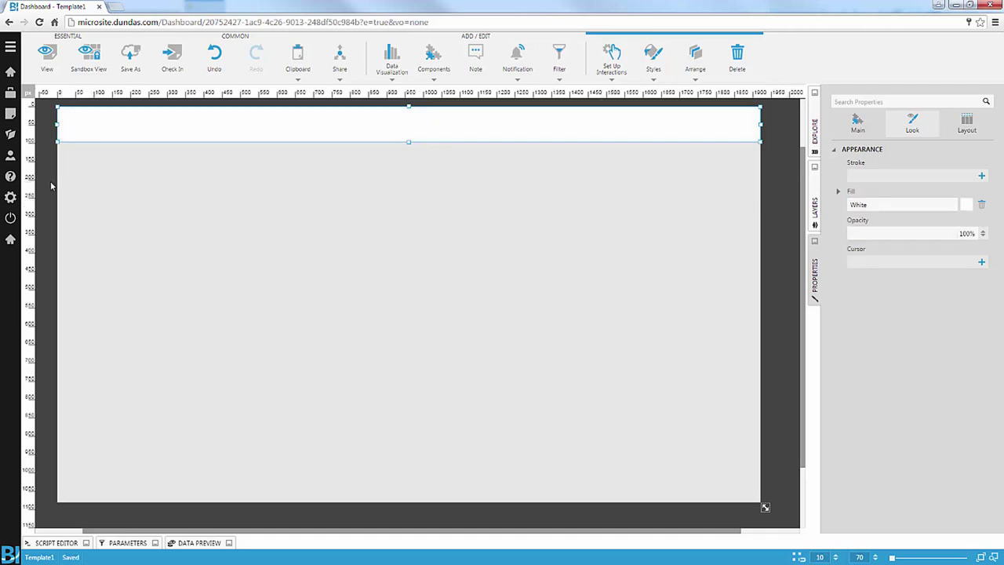
click(51, 174)
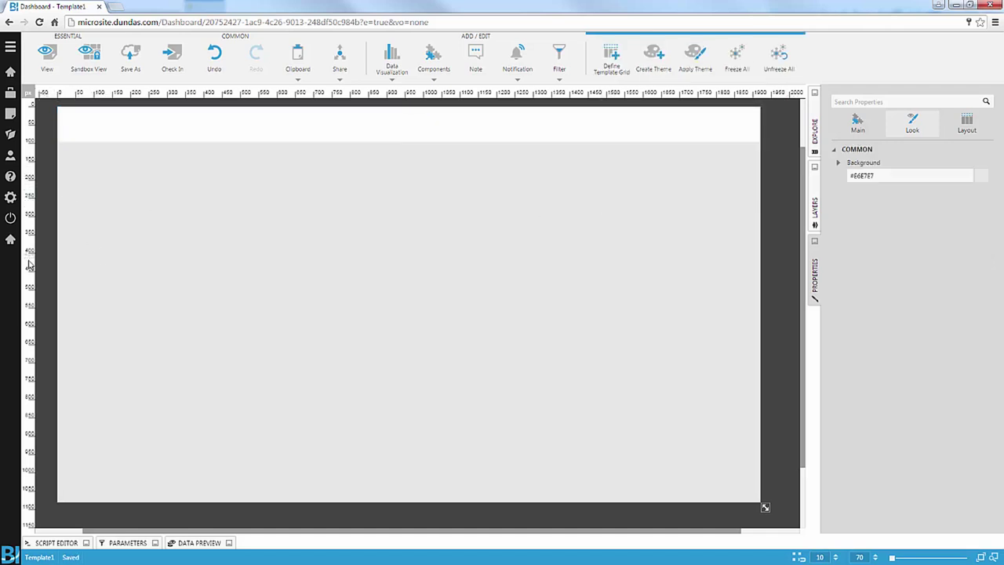
- In paint.net, measure the thickness of the orange line under the mock-up's header with a rectangular selection
key(alt+Tab)
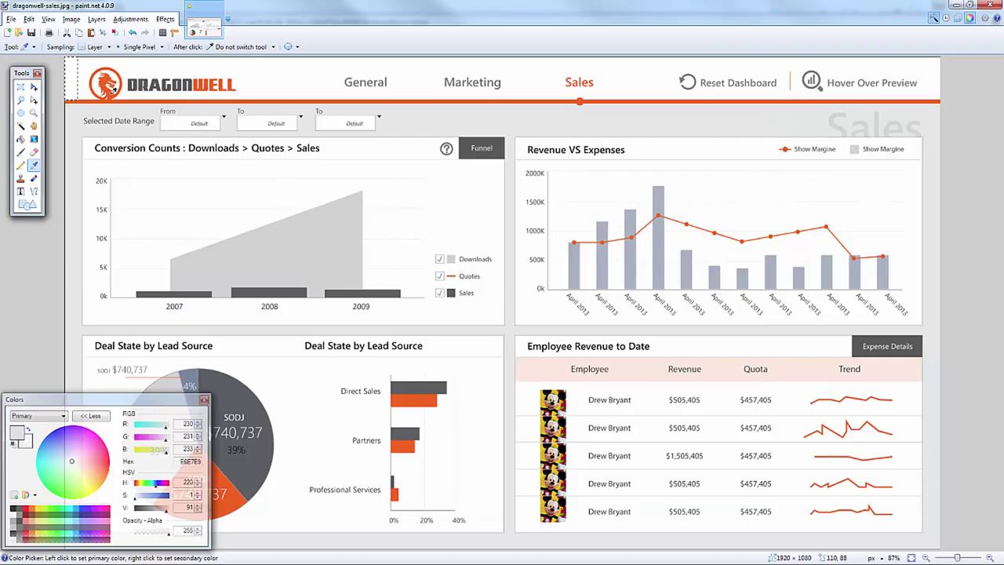
click(21, 87)
drag(86, 96, 90, 99)
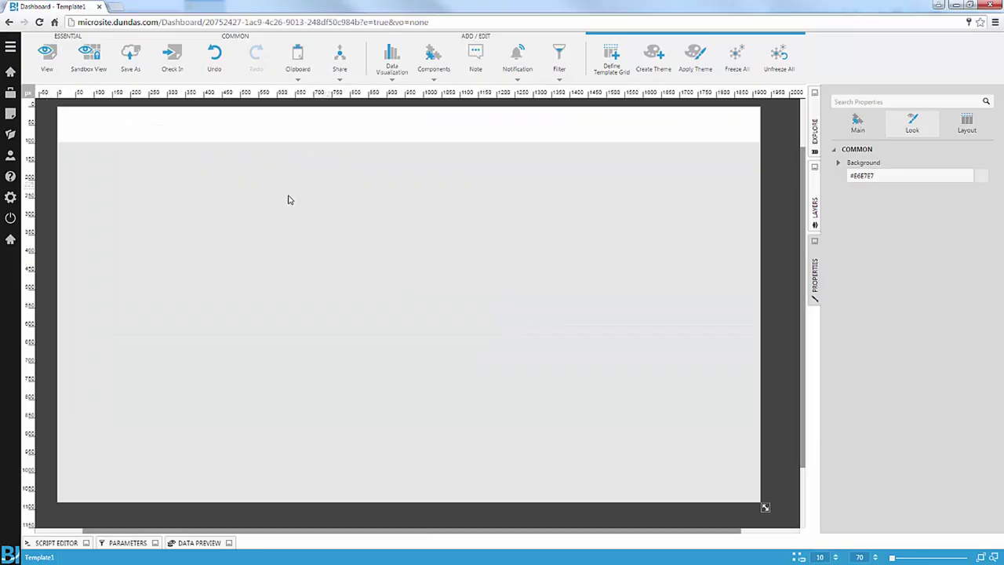
- In Dundas BI, add a second rectangle and place it directly below the header bar, flush with the canvas's left edge
click(430, 62)
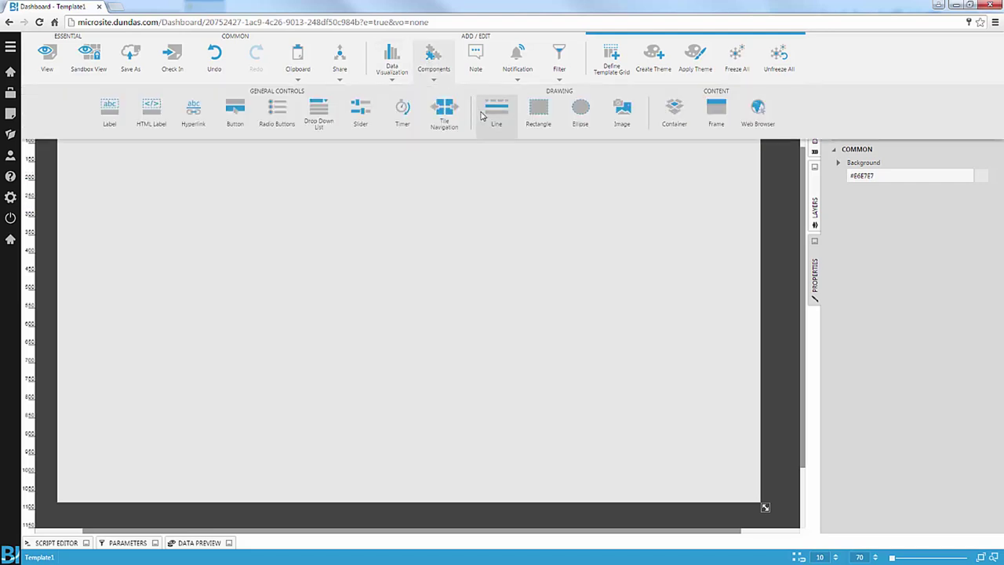
click(538, 128)
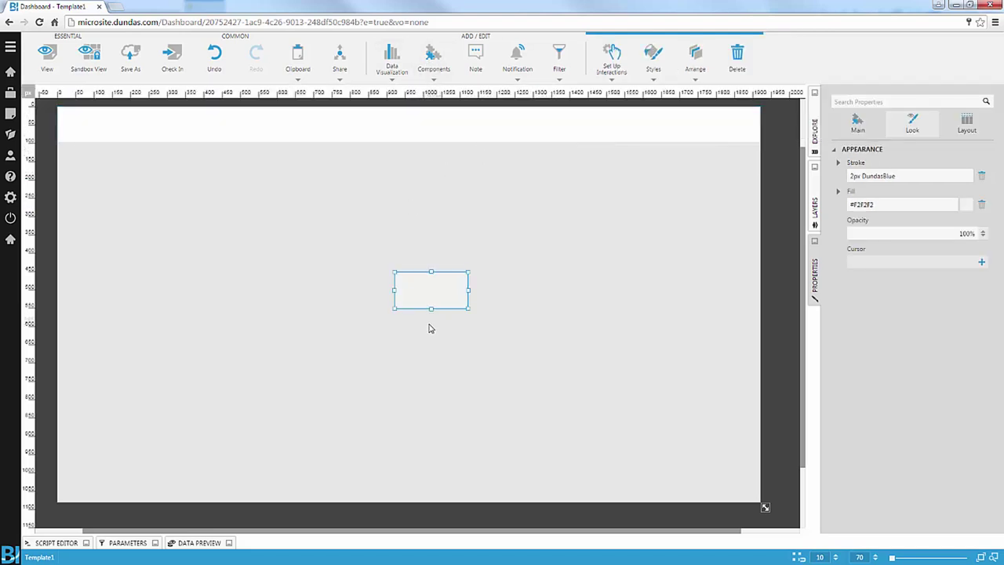
drag(431, 301, 94, 170)
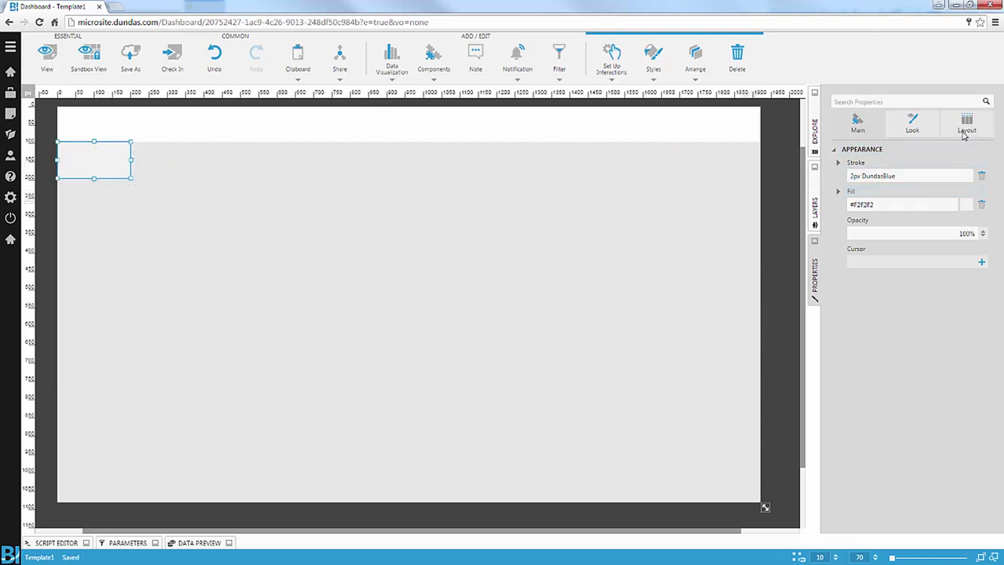
- Size the new rectangle to height 9 and width 1920, and remove its stroke
click(967, 123)
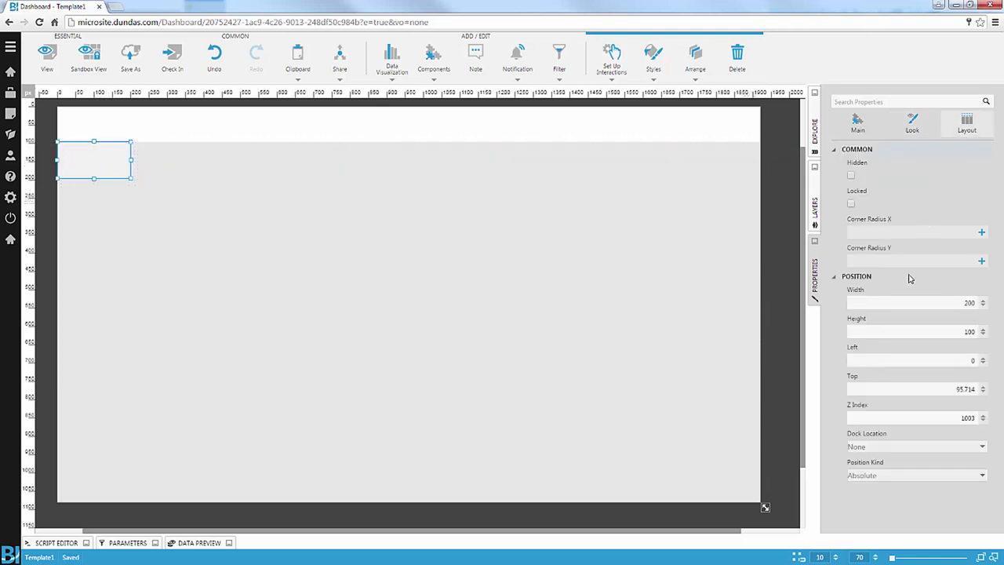
double_click(953, 333)
text(9)
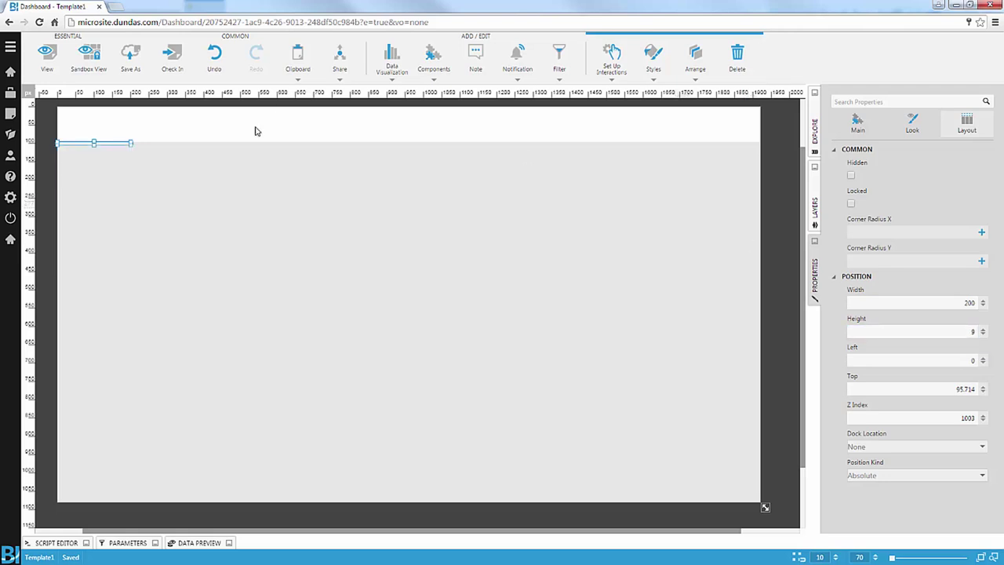
double_click(938, 303)
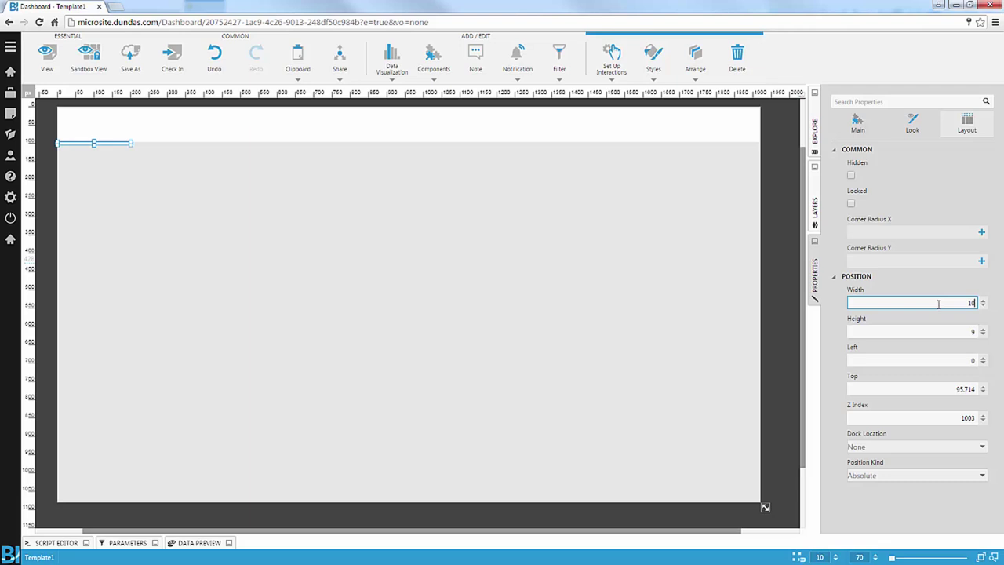
text(1920)
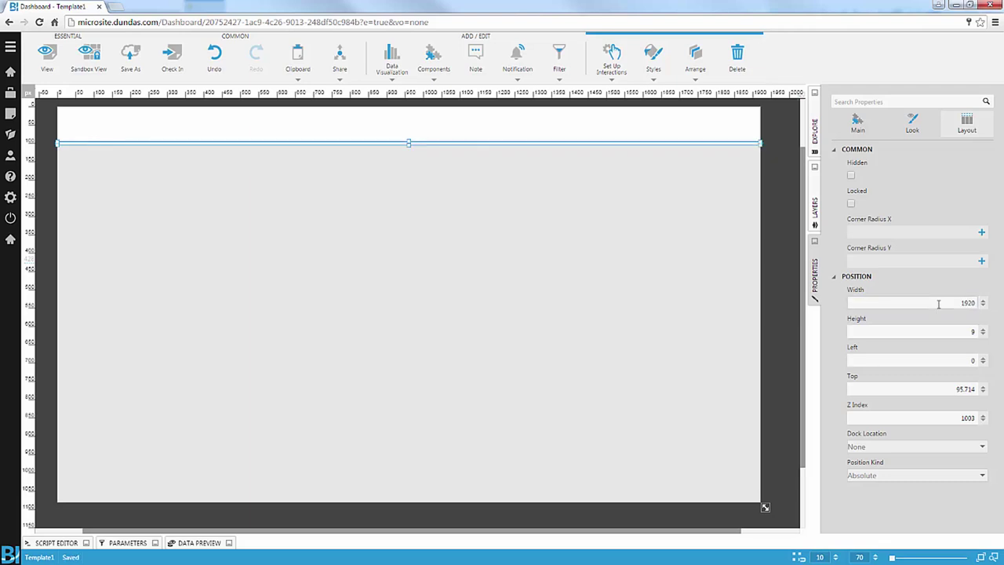
click(913, 125)
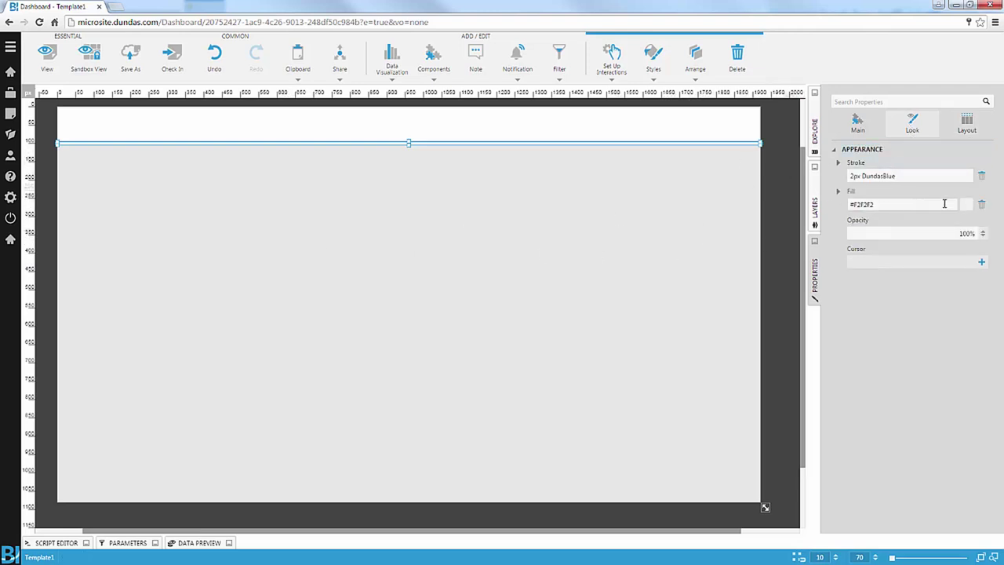
click(983, 178)
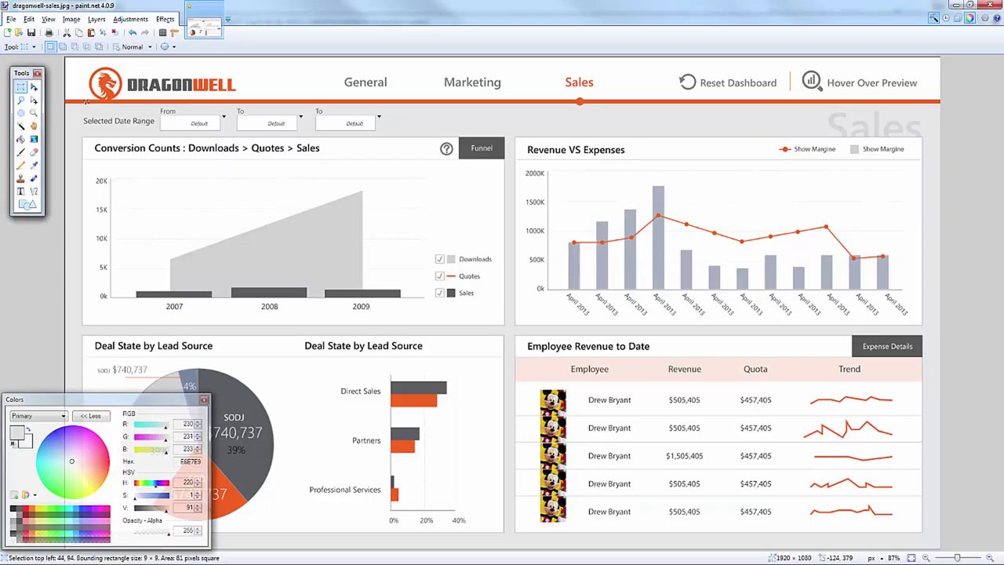
- Sample the mock-up's orange line in paint.net, and in Dundas BI fill the thin rectangle with red 243, green 100 and blue 34
click(34, 165)
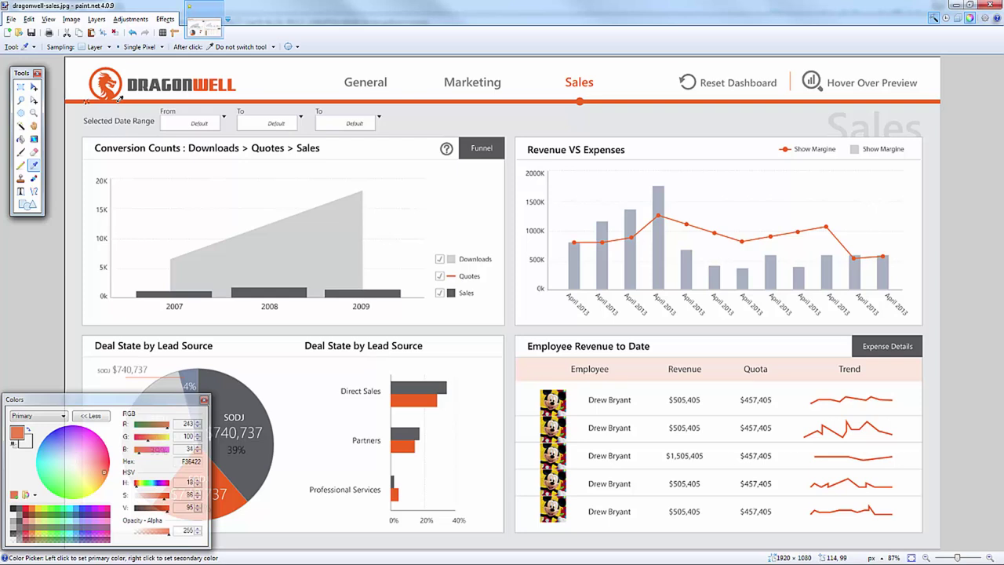
click(234, 491)
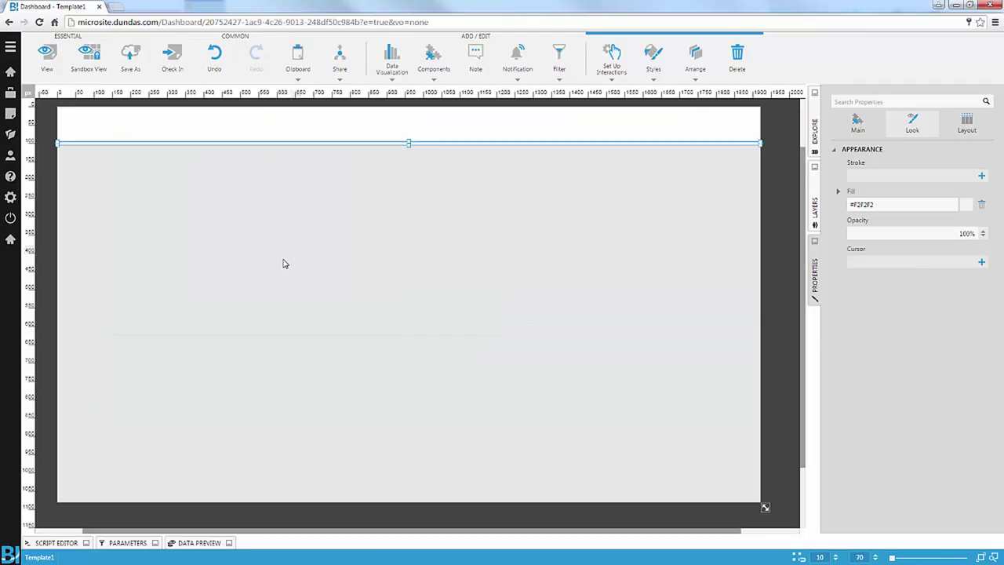
click(966, 206)
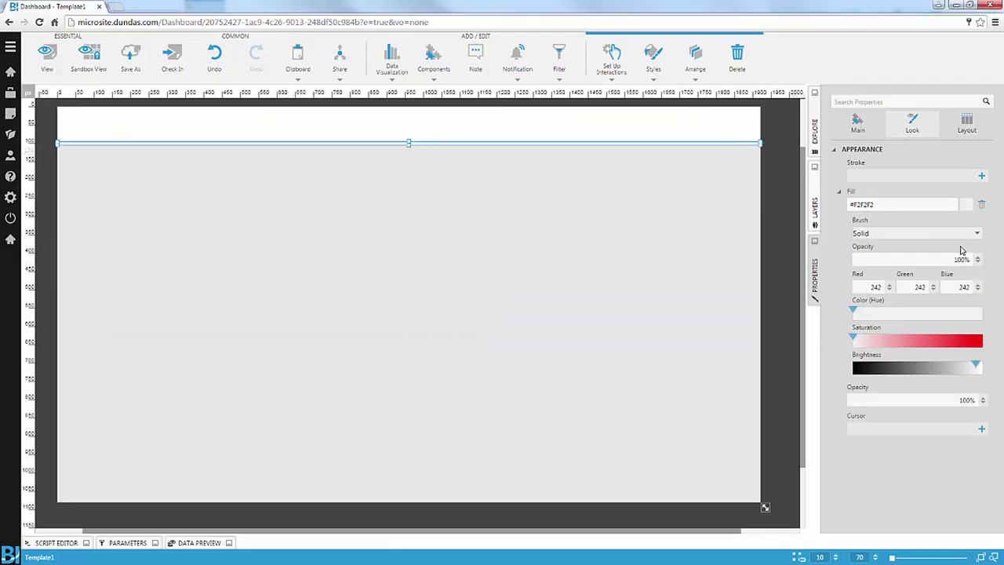
double_click(874, 288)
text(243)
key(Tab)
text(100)
key(Tab)
text(34)
key(Tab)
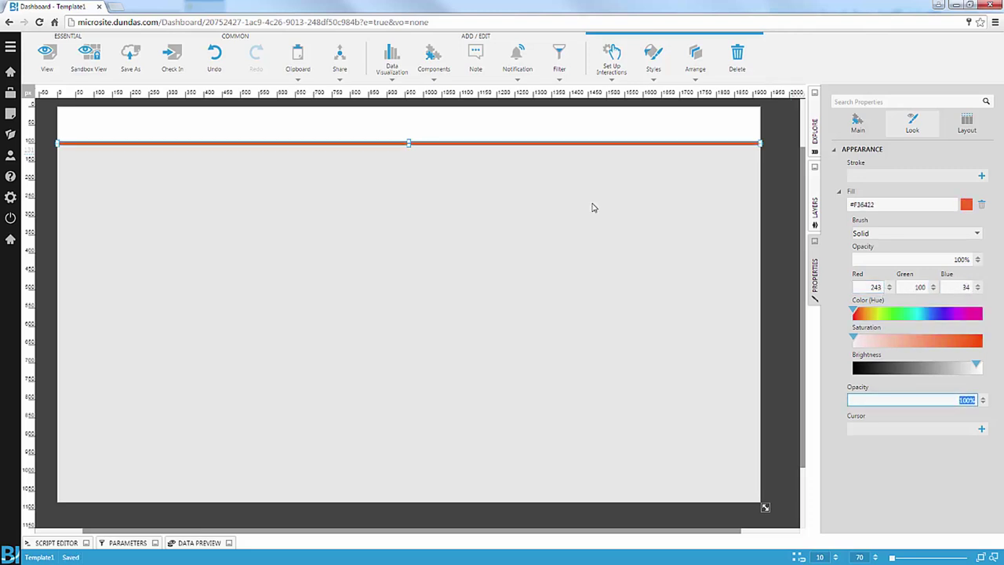
click(69, 167)
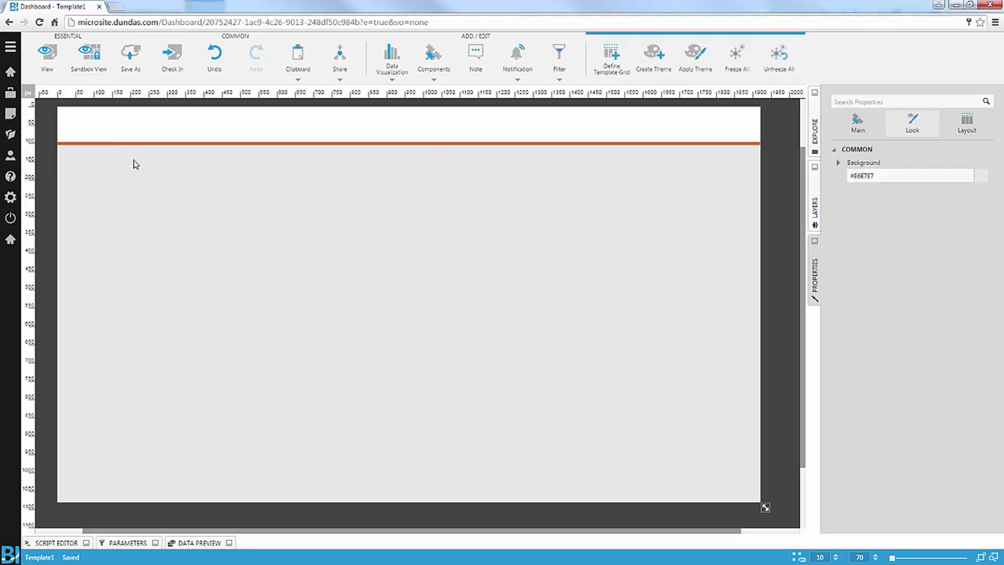
- Set the orange strip's top position to exactly 95 so it meets the header bar's lower edge
click(81, 142)
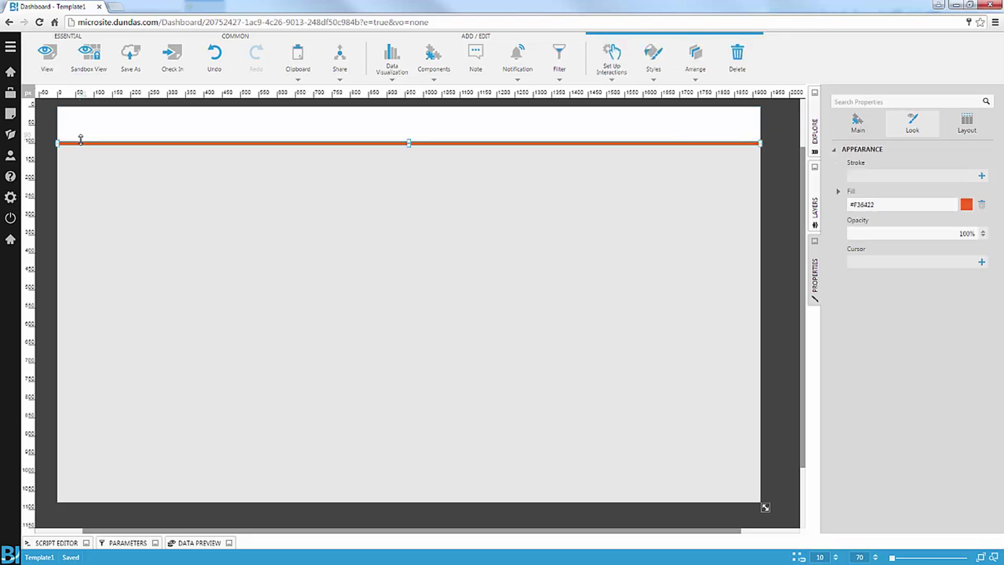
click(967, 123)
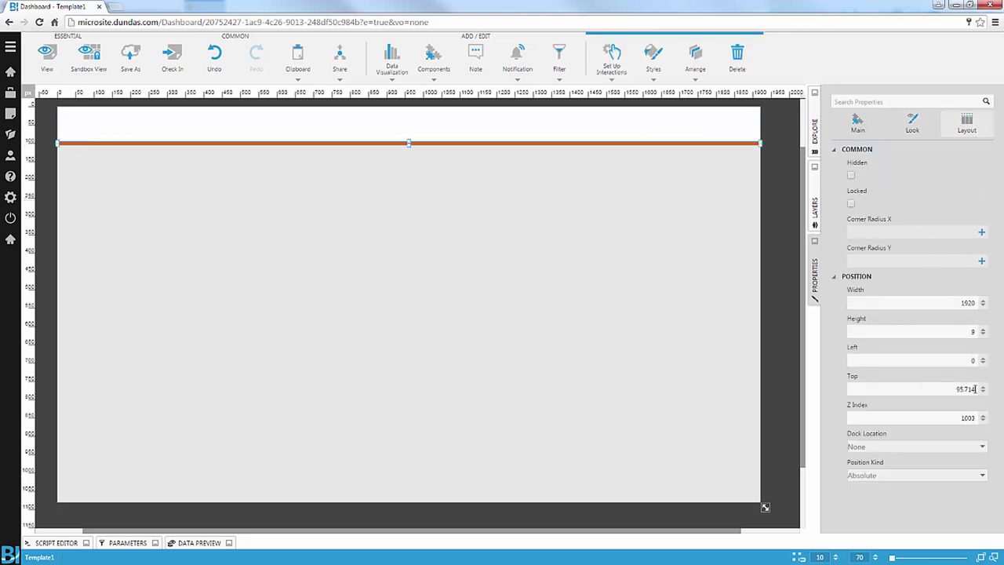
click(952, 389)
text(95)
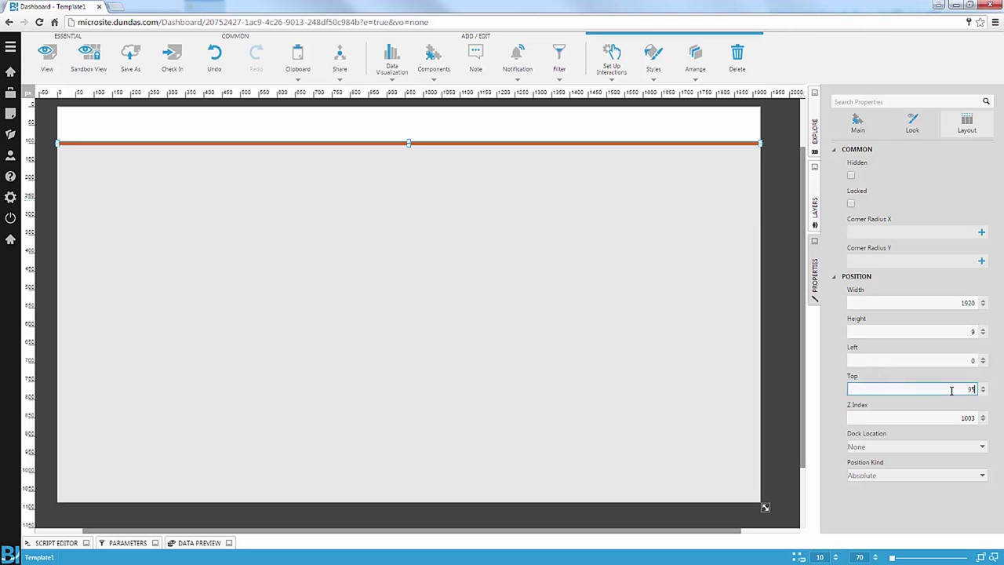
key(Return)
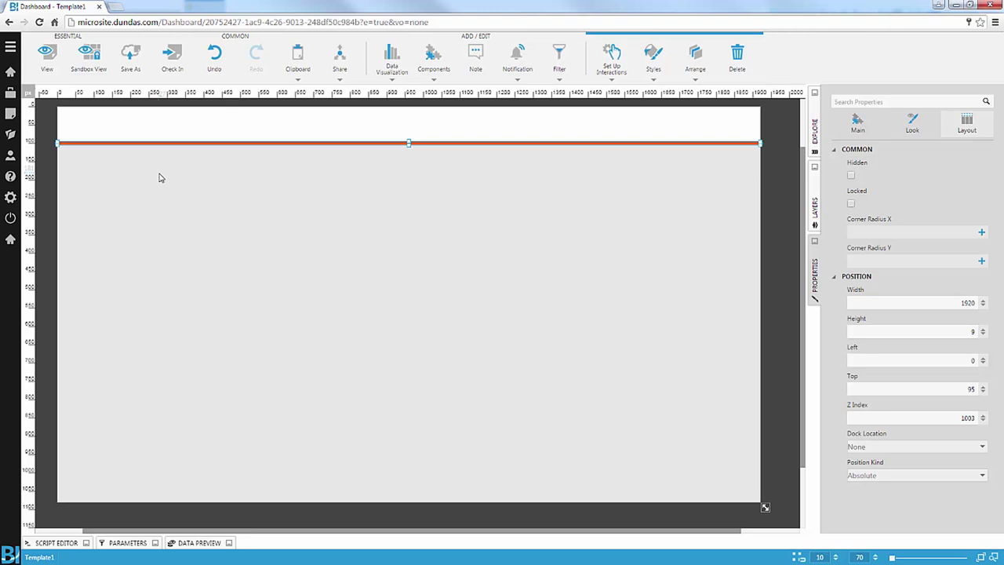
click(39, 163)
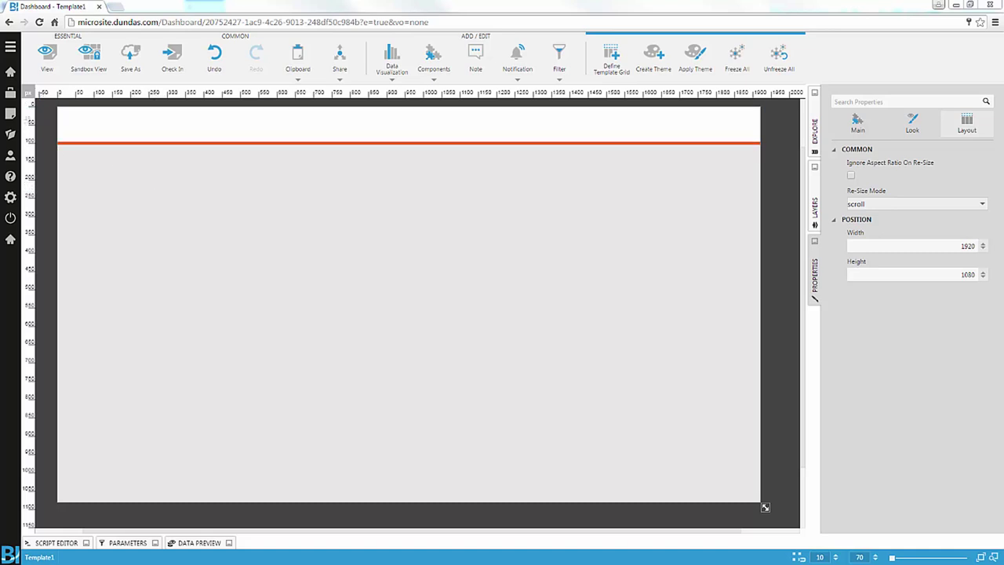
- Bring the Dragonwell logo image into the header at about left 80, top 20, and set its image size to 100%
drag(24, 153, 47, 159)
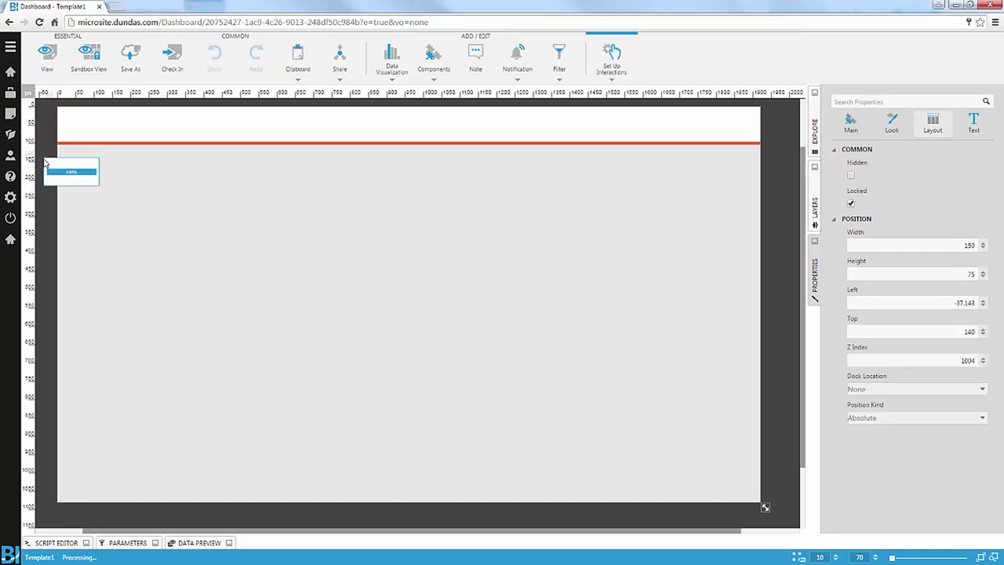
drag(85, 213, 191, 138)
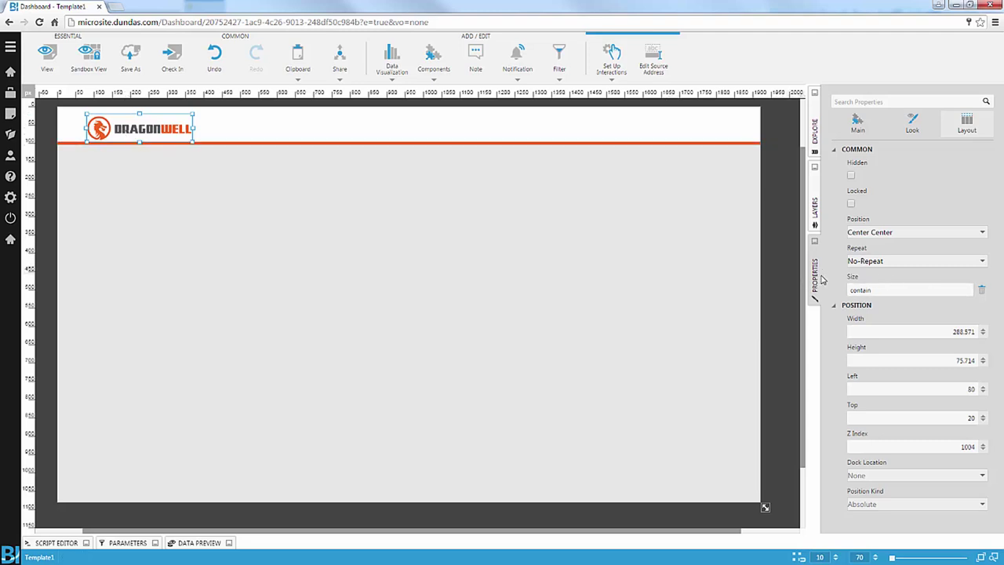
click(908, 291)
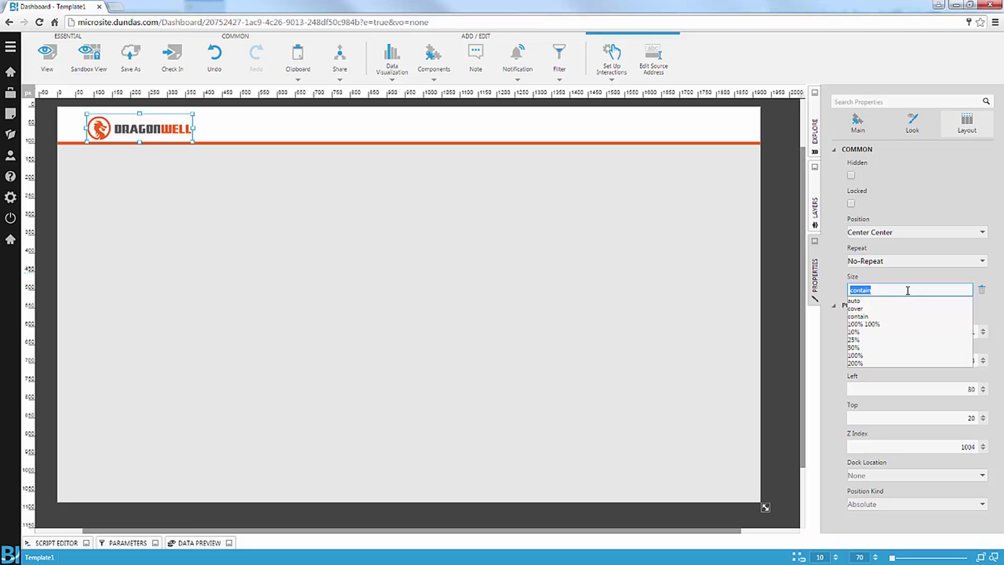
click(866, 356)
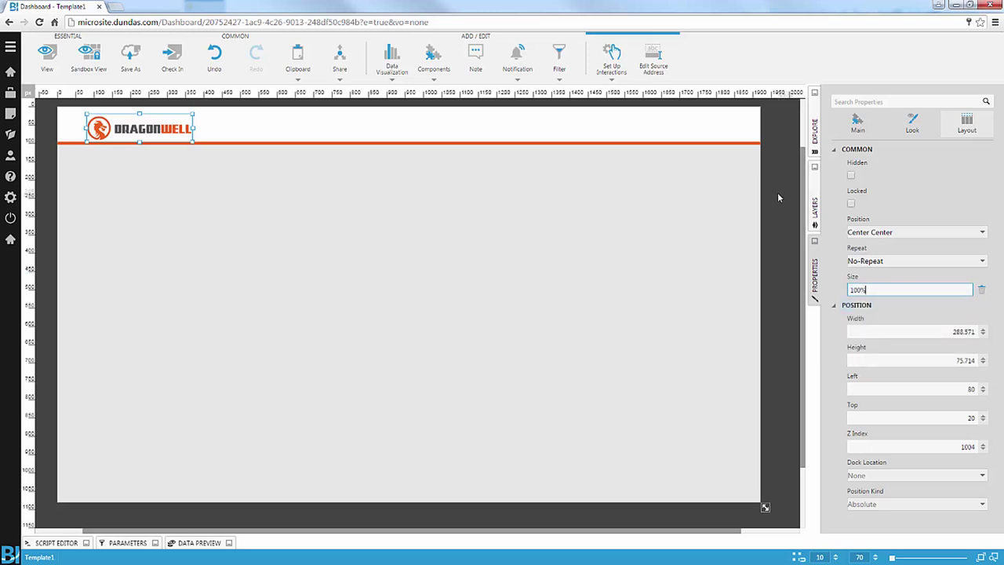
key(Tab)
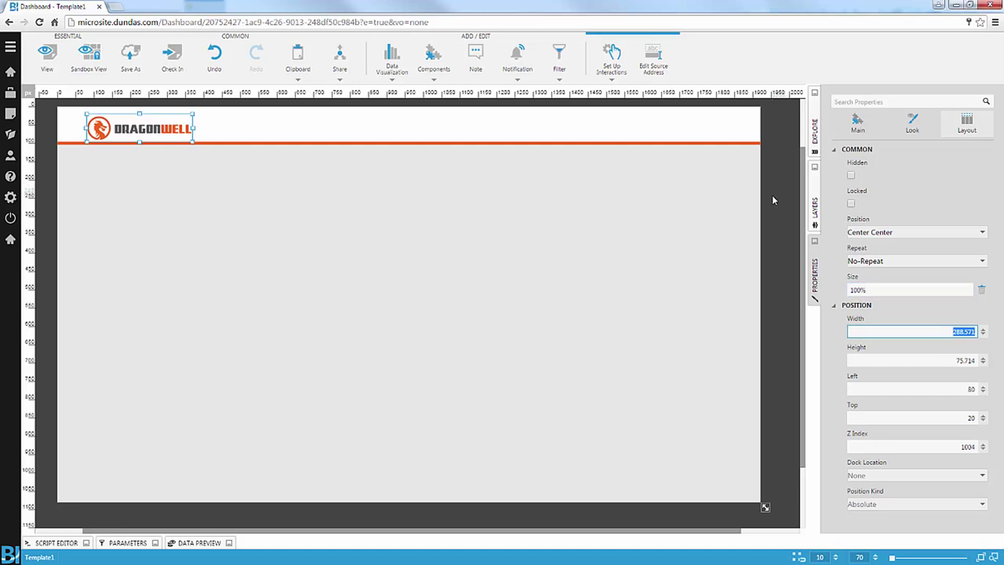
- Nudge the Dragonwell logo slightly within the header, to about left 77 and top 25
click(128, 139)
drag(128, 140, 123, 141)
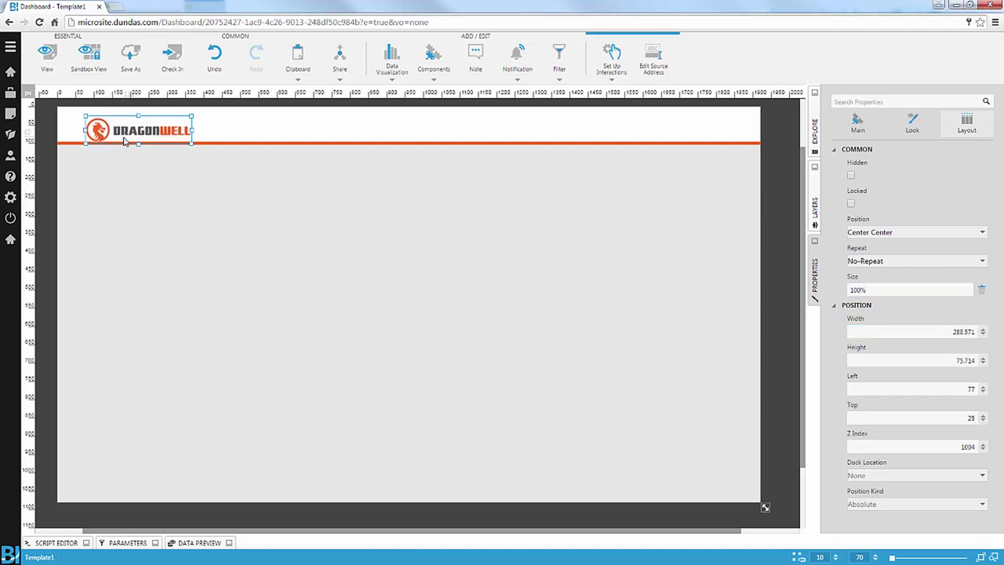
click(50, 142)
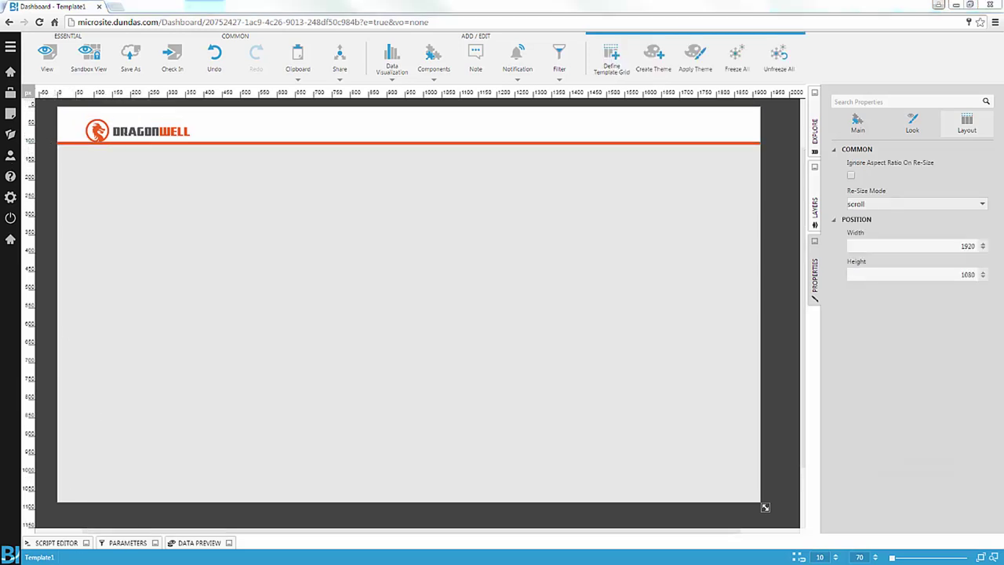
click(89, 156)
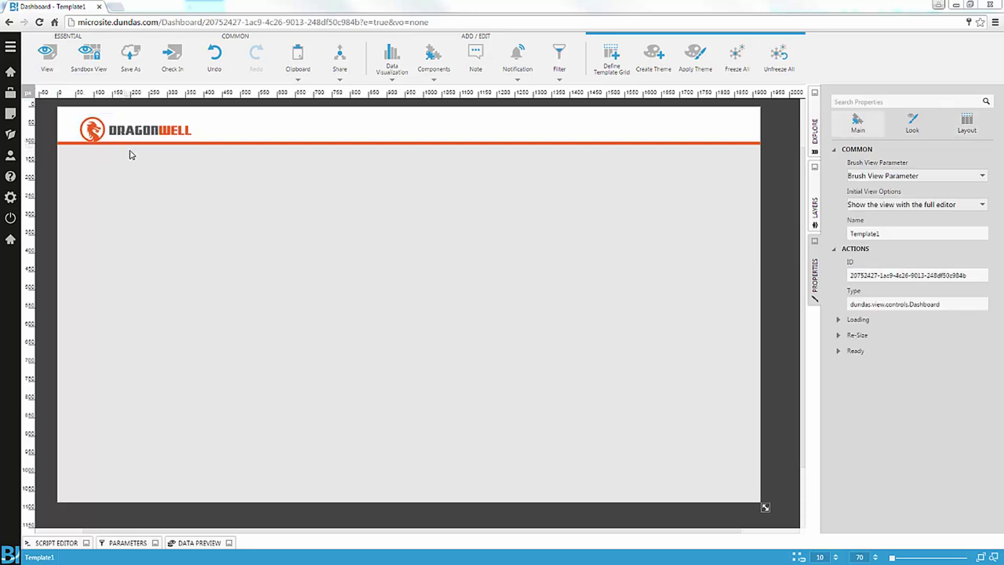
- Add a label component to the template
click(432, 69)
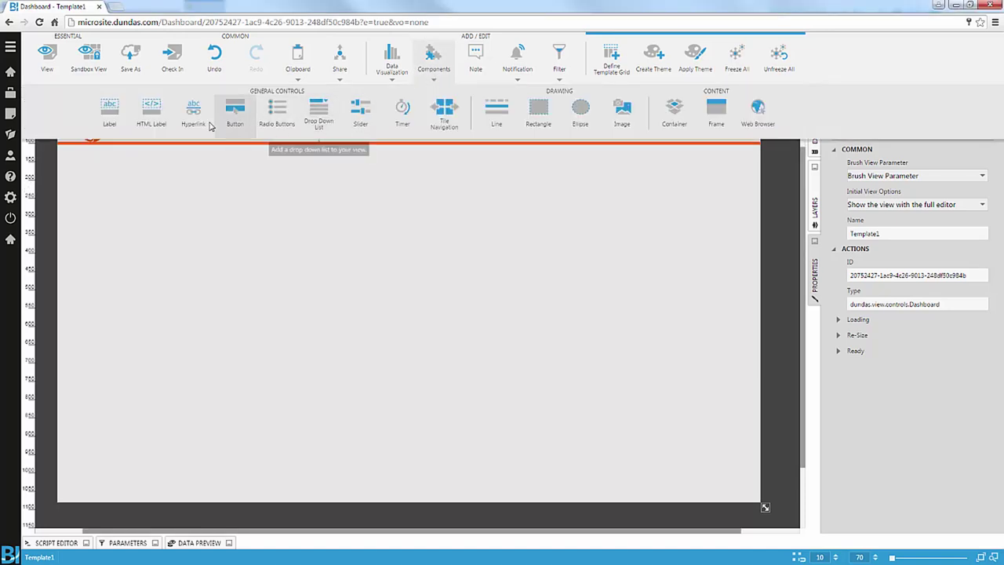
click(112, 116)
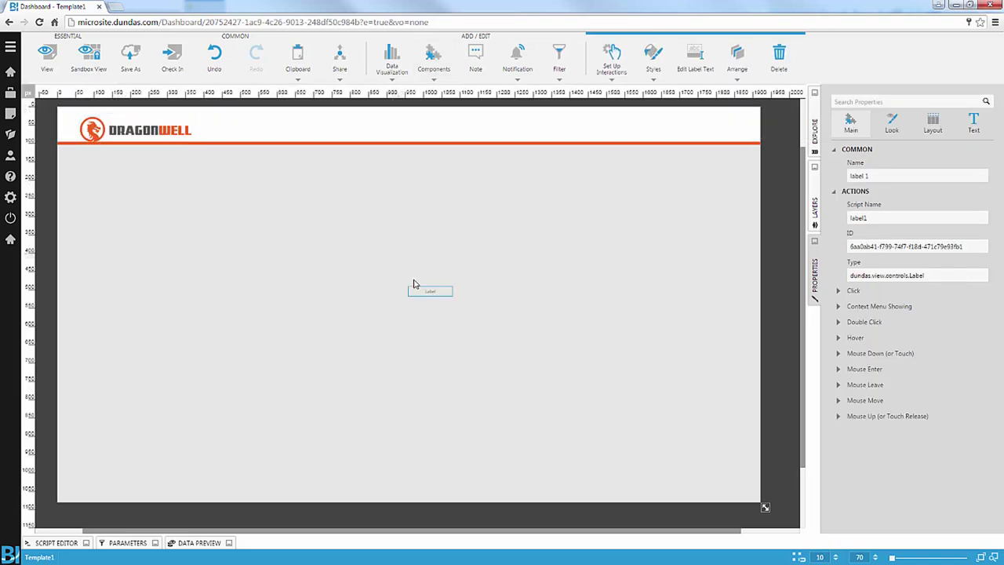
- Move the new label into the header bar, at about left 710, and align its text left
drag(357, 151, 385, 129)
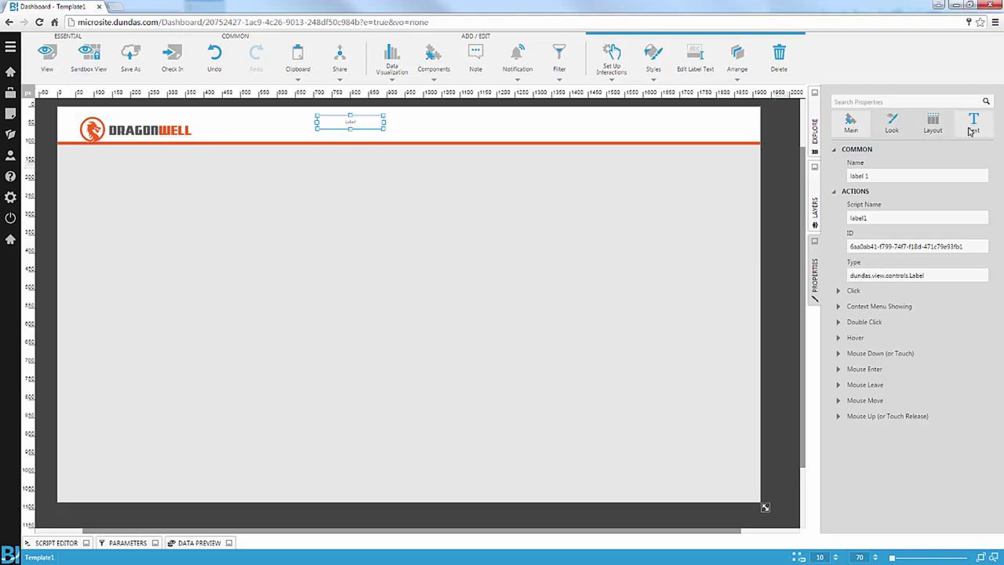
click(973, 128)
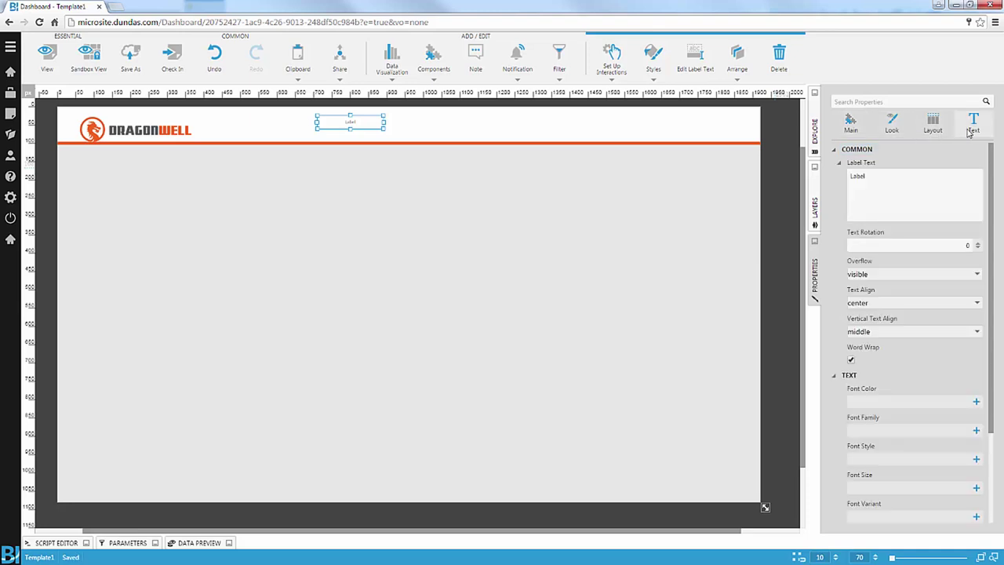
click(866, 303)
click(866, 313)
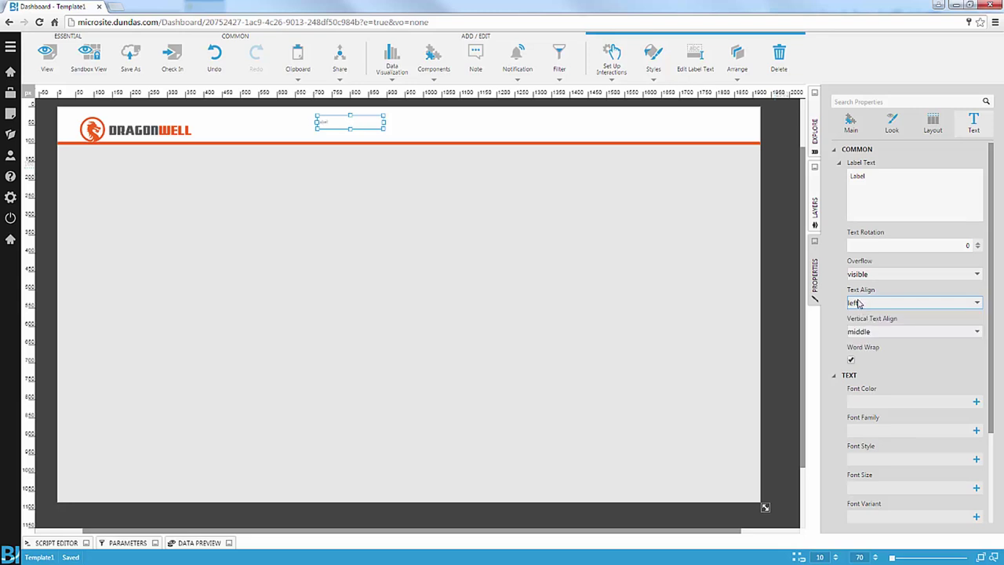
- Set the label's font size to 40 px and stretch the label to the full height of the header bar
click(872, 486)
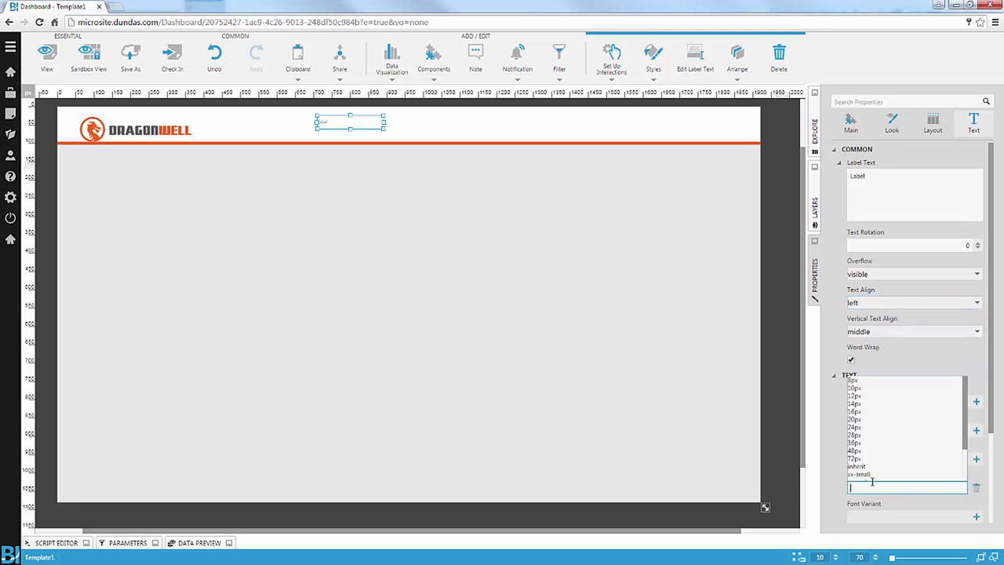
text(40)
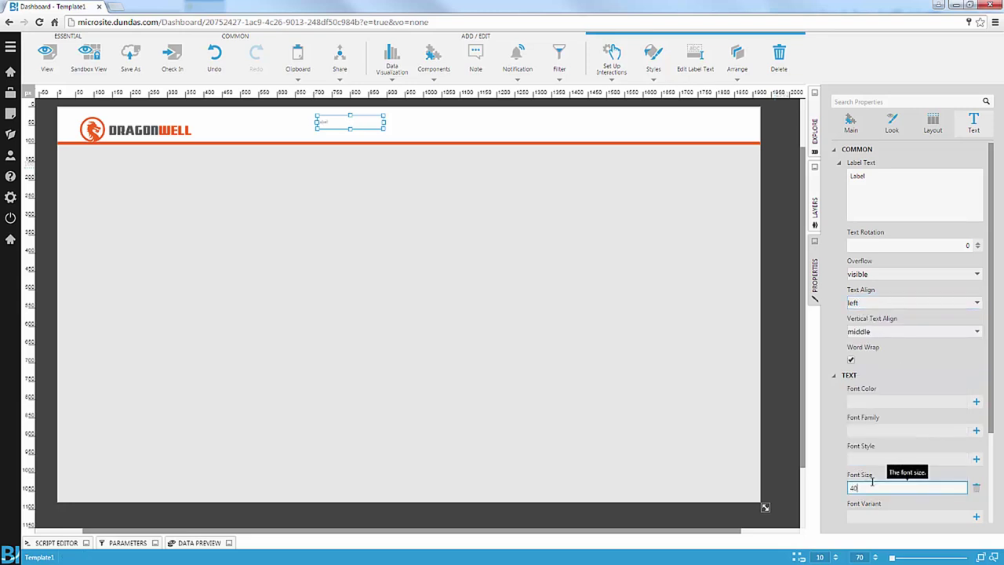
click(834, 461)
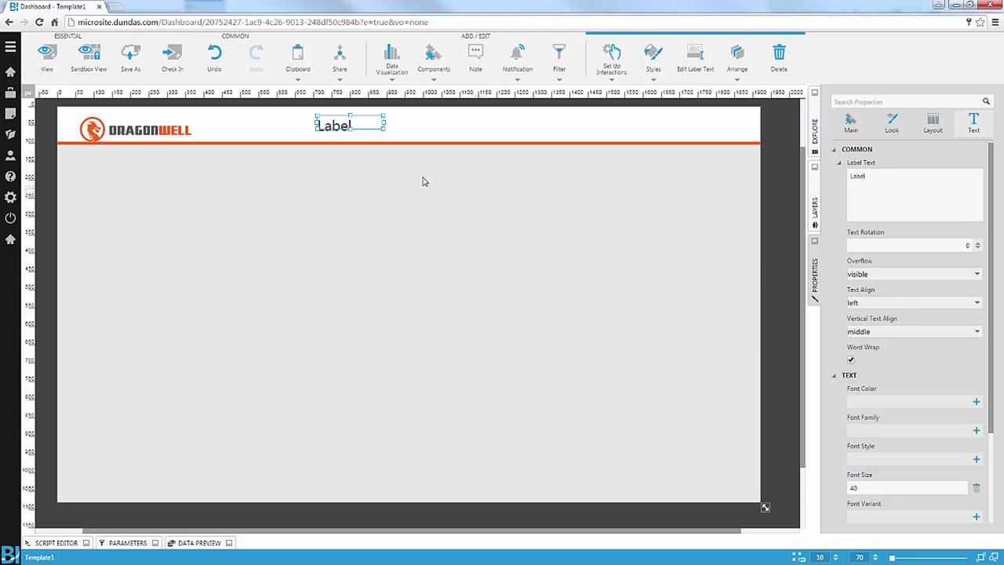
mouse_move(349, 129)
mouse_down()
mouse_move(350, 139)
mouse_move(350, 107)
mouse_move(350, 142)
mouse_up()
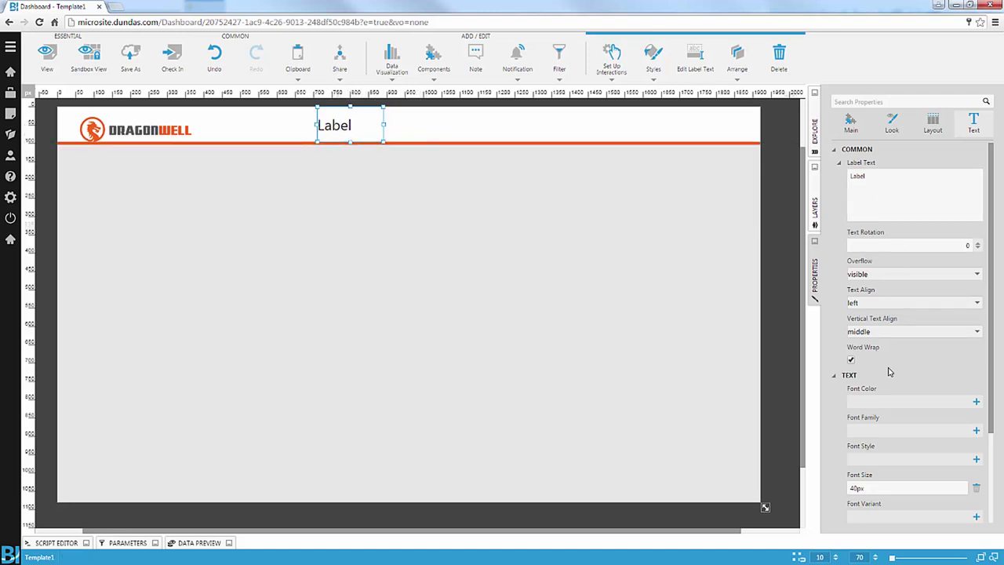
- Set the label's font family to Segou UI
scroll(889, 372, down, 1)
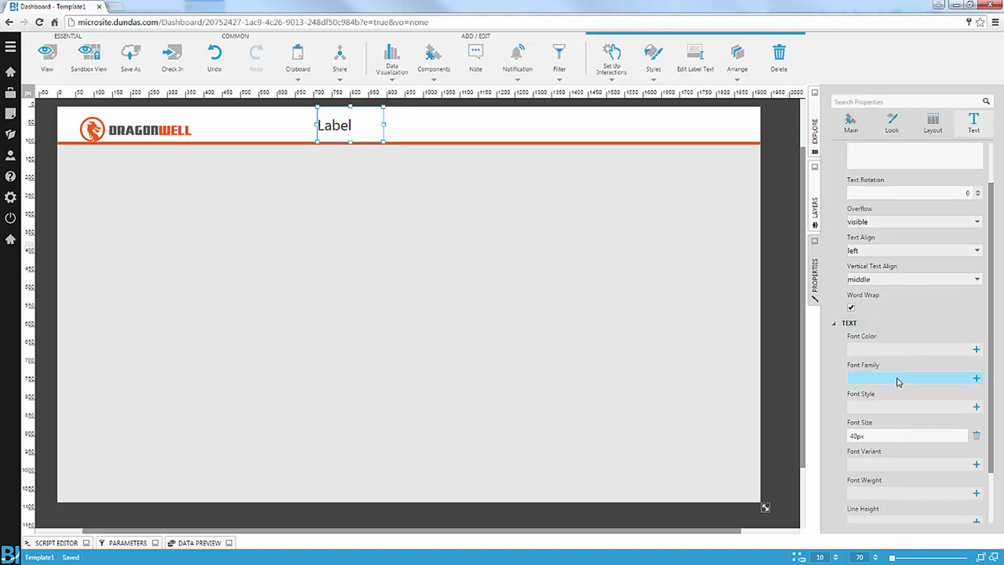
click(898, 380)
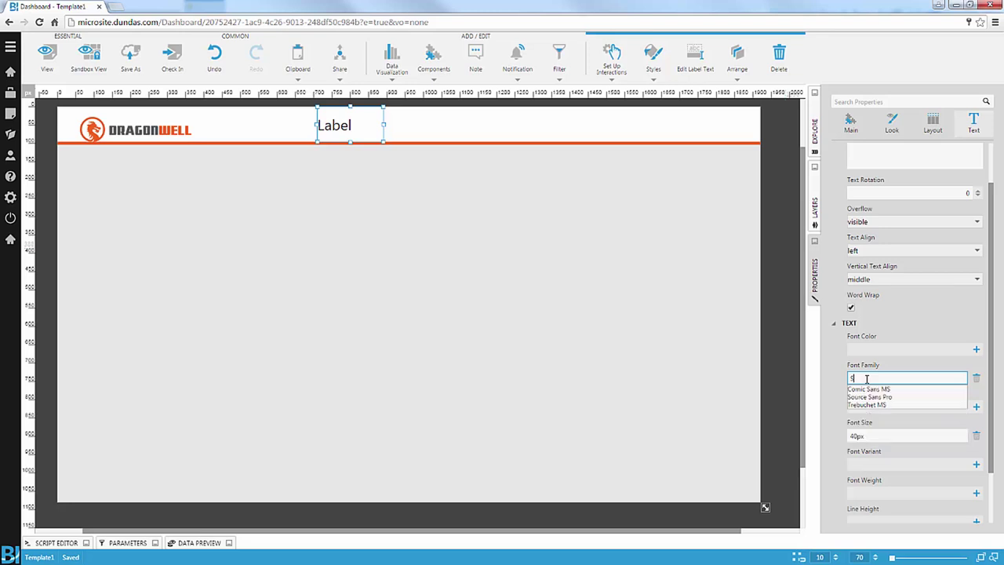
text(e UI)
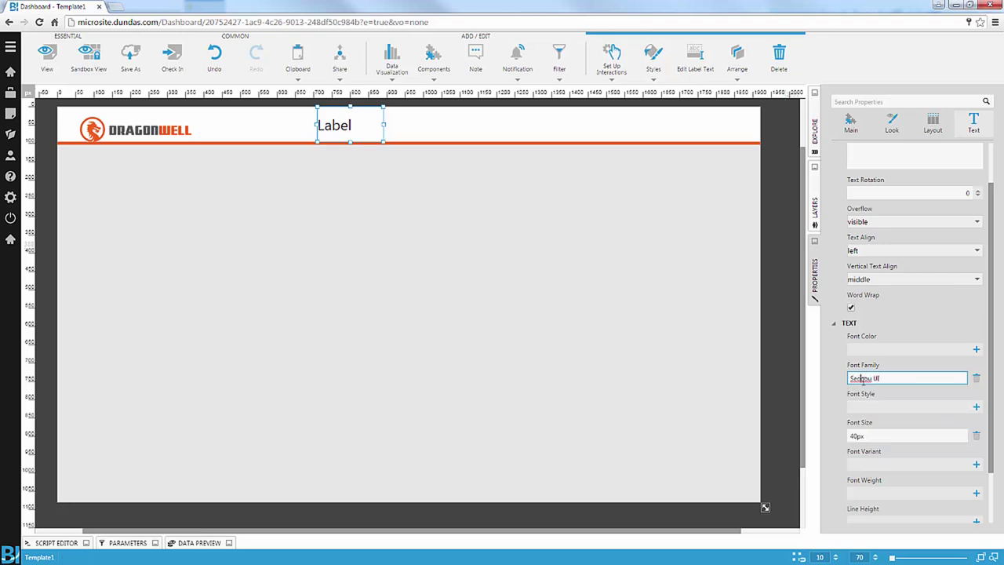
key(BackSpace)
key(Tab)
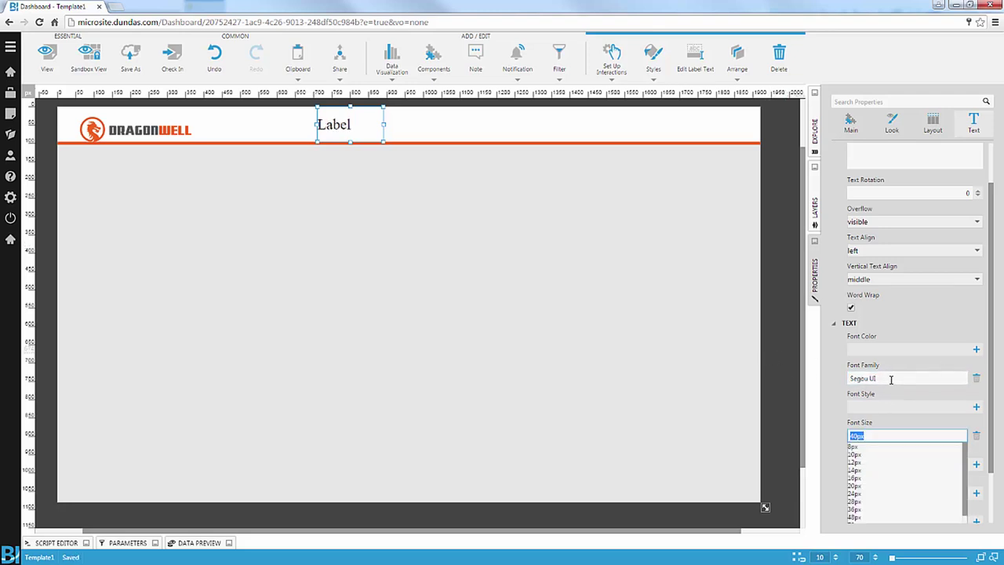
click(892, 379)
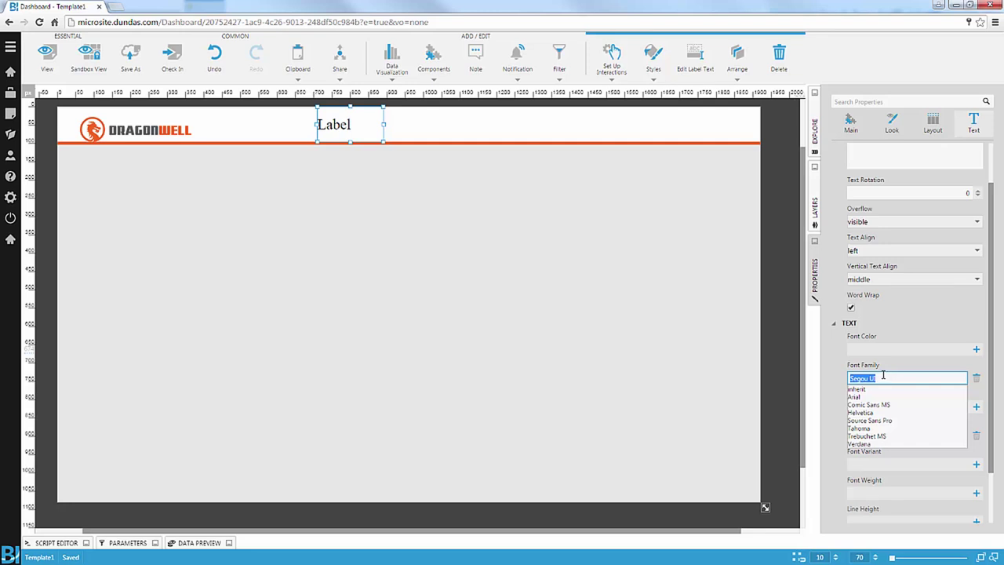
click(837, 372)
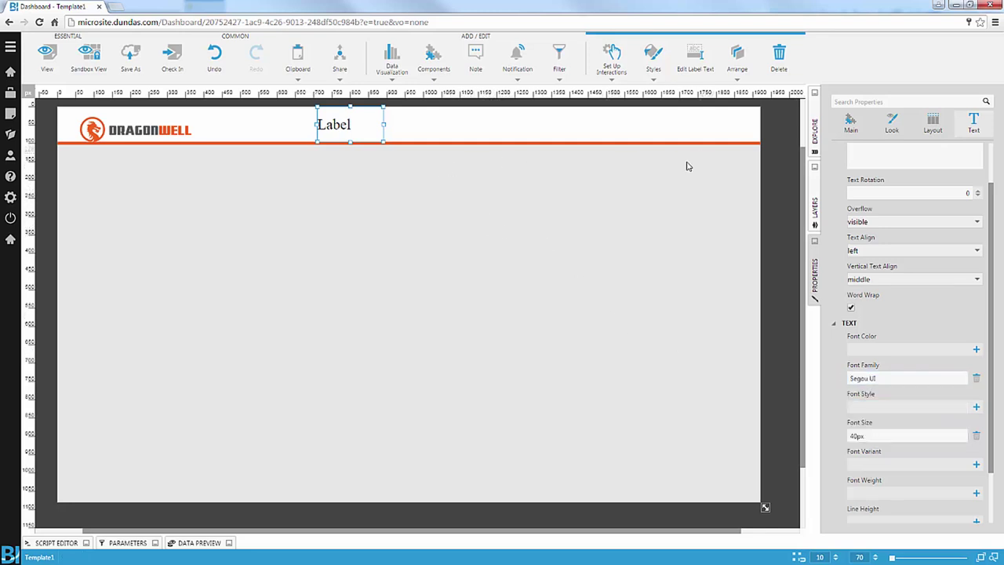
- Change the header label's text to General
scroll(896, 225, up, 2)
click(899, 192)
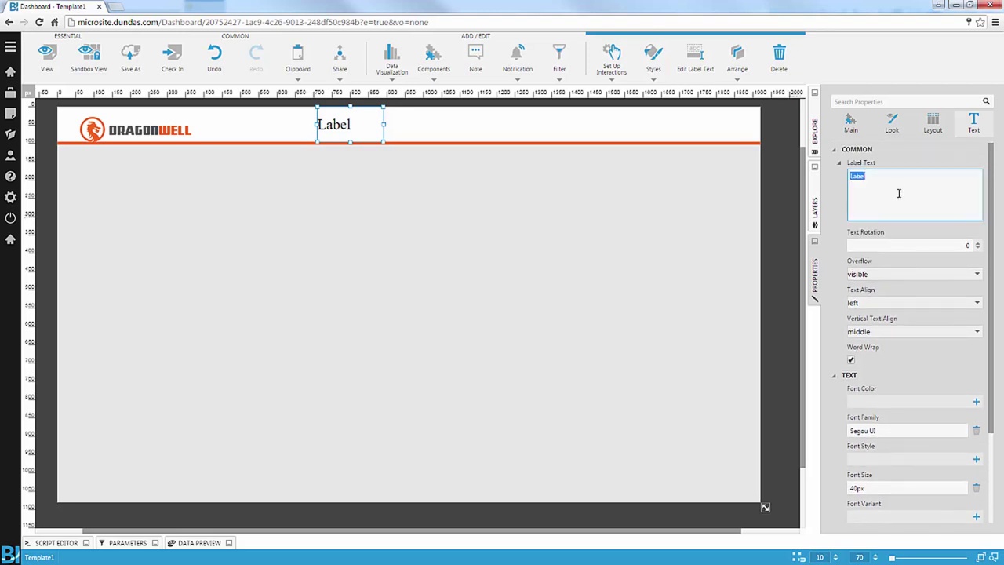
text(General)
key(Tab)
- Duplicate the General label and place the copy directly to its right in the header, at about left 900
click(372, 131)
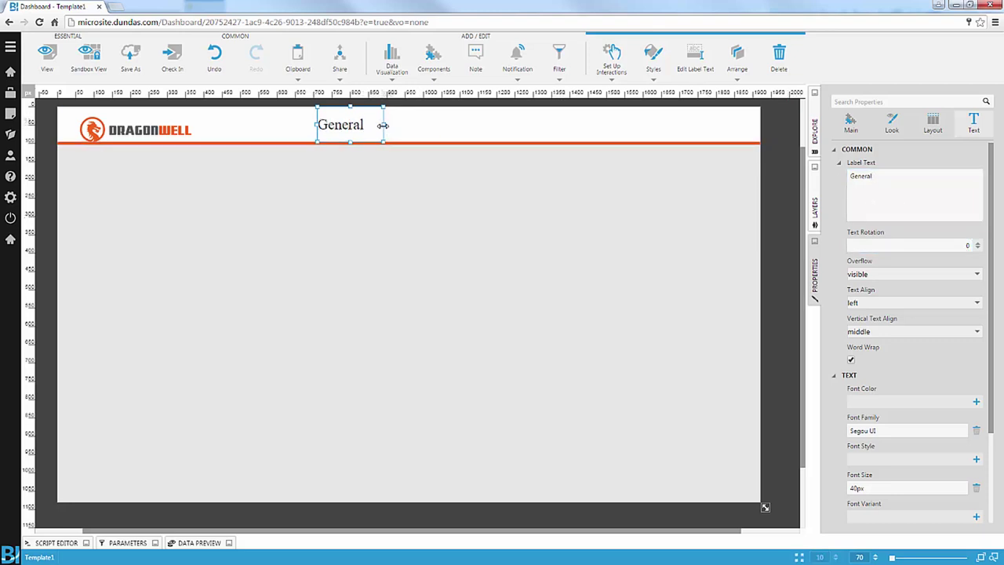
key(ctrl+c)
key(ctrl+v)
drag(354, 128, 423, 127)
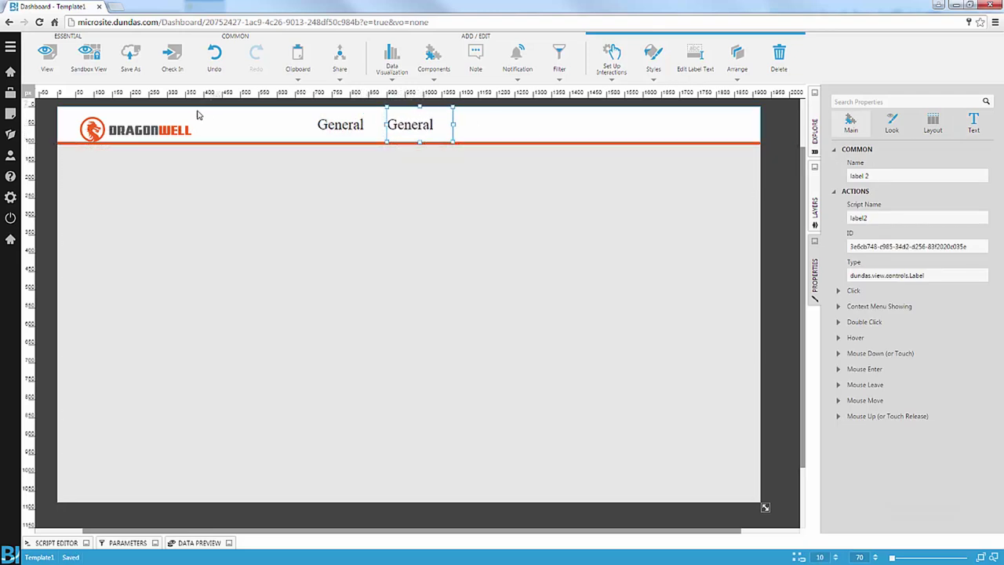
- Move the first General label closer to the logo by setting its left position to about 615
click(353, 133)
click(932, 124)
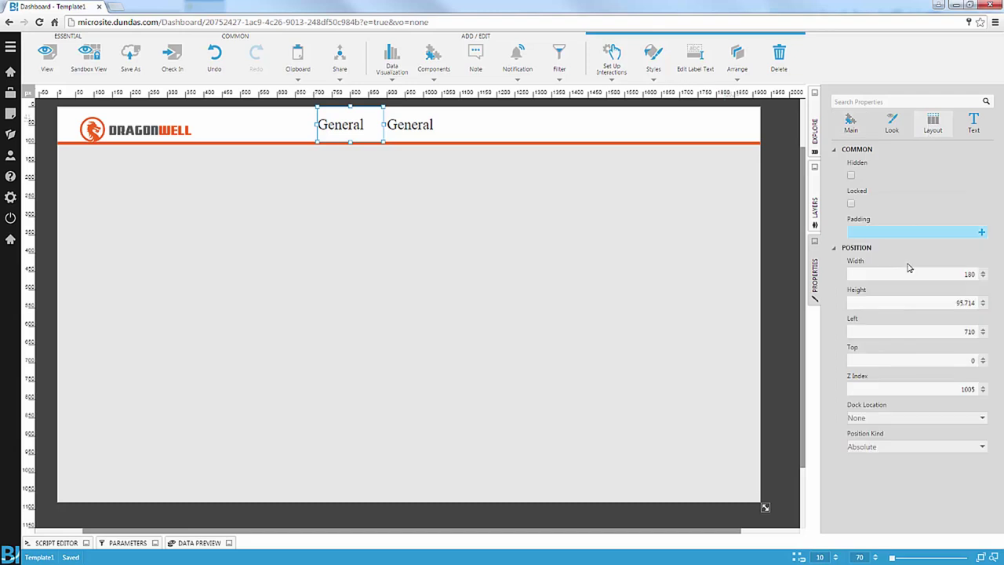
click(938, 333)
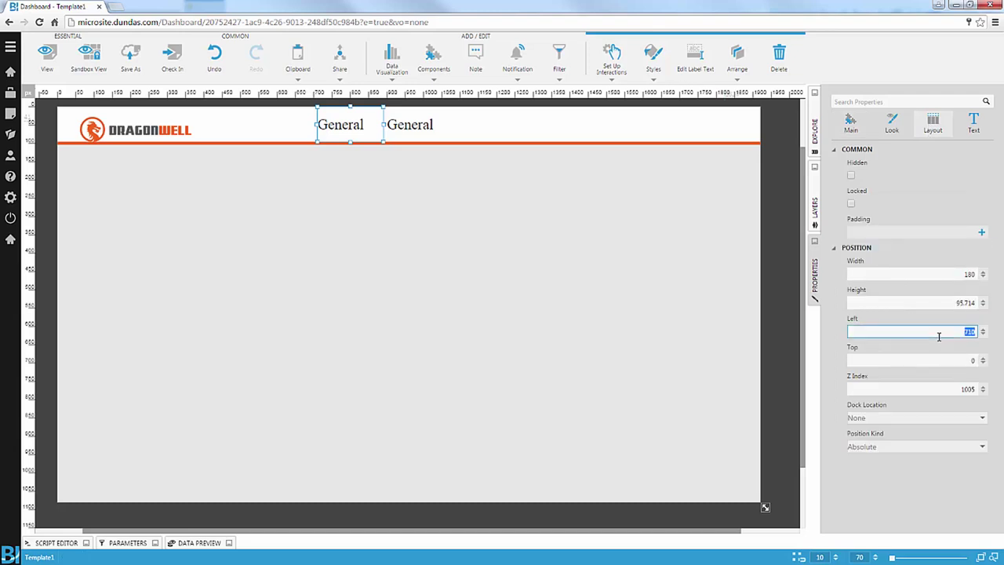
key(Return)
- Set the second General label's left position to 835
click(444, 124)
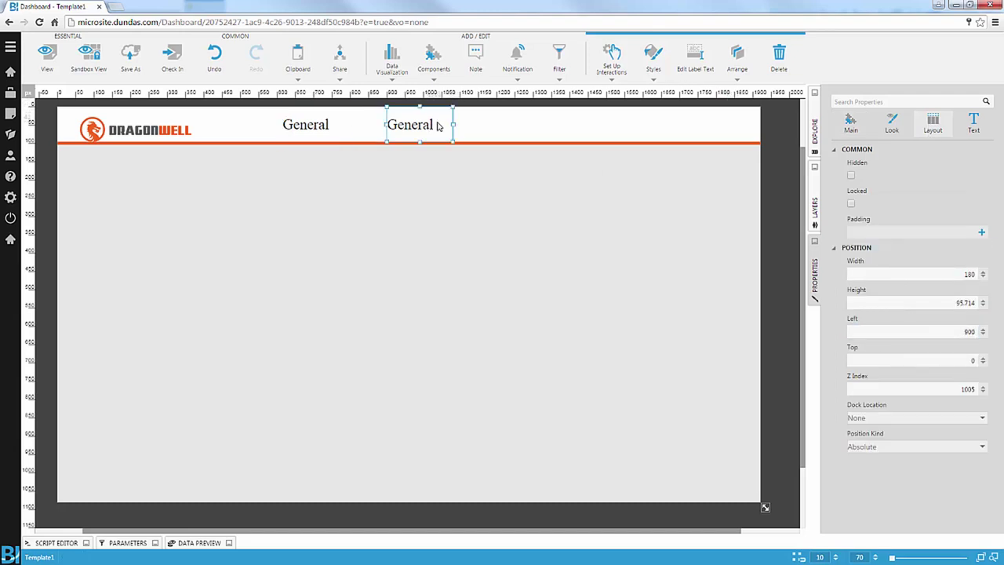
click(932, 332)
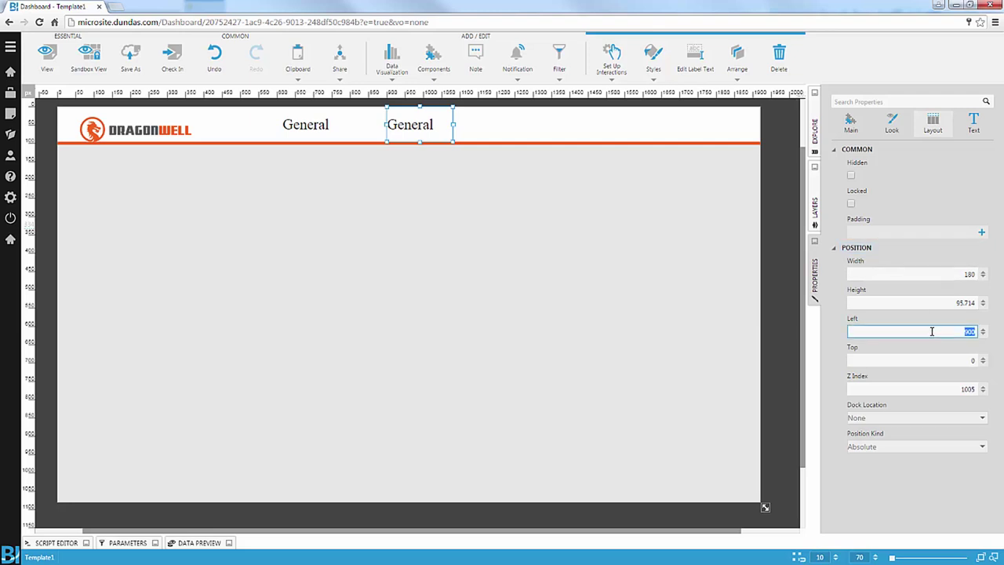
text(835)
key(Return)
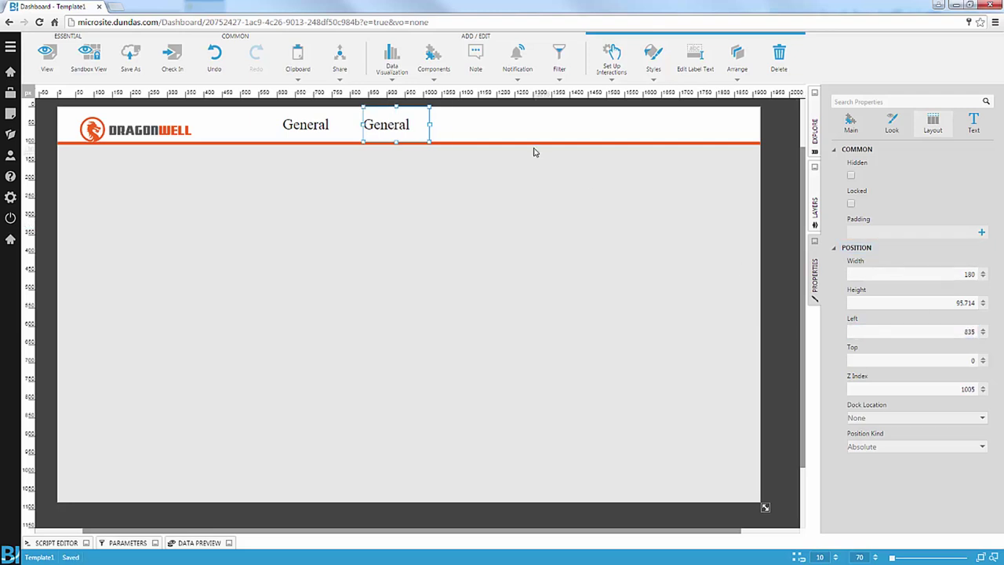
- Duplicate the second General label as a third one in the header and set its left position to 1100
key(ctrl+c)
key(ctrl+v)
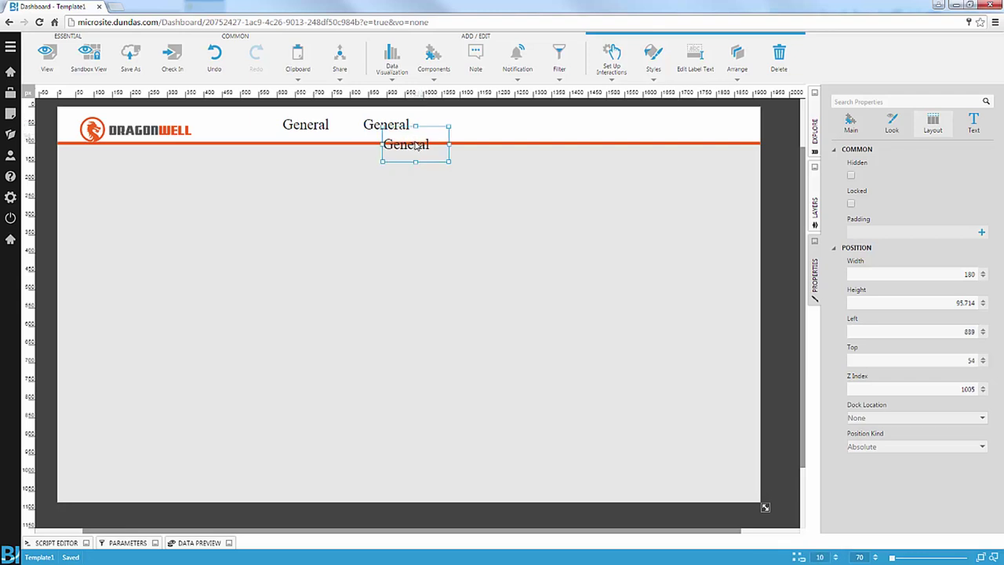
drag(399, 173, 469, 124)
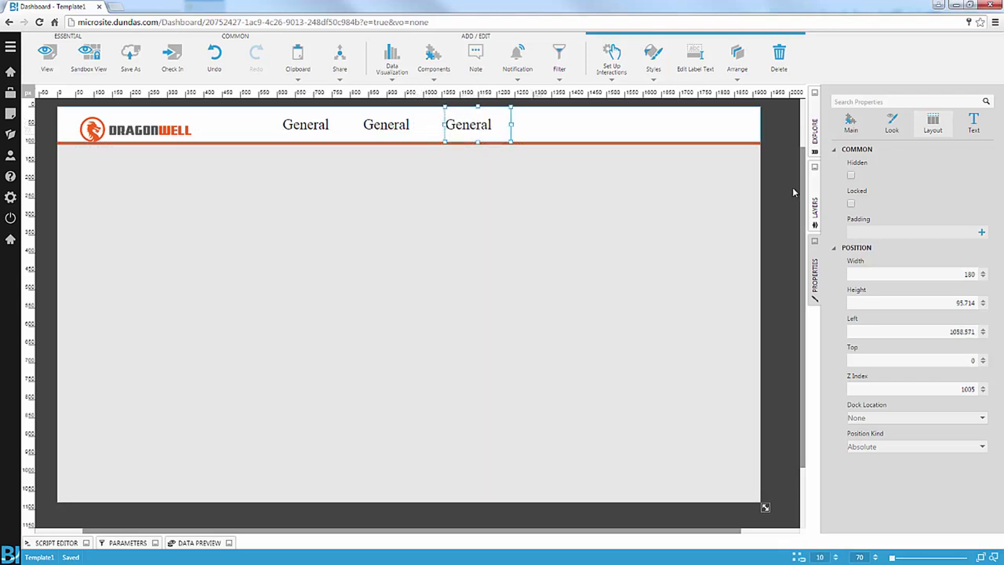
click(924, 333)
text(11)
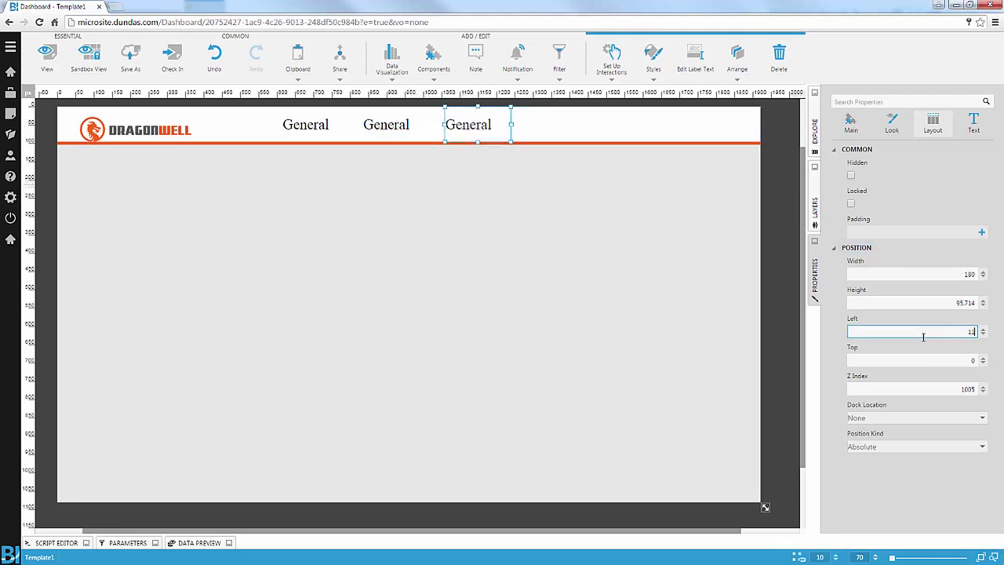
text(00)
key(Return)
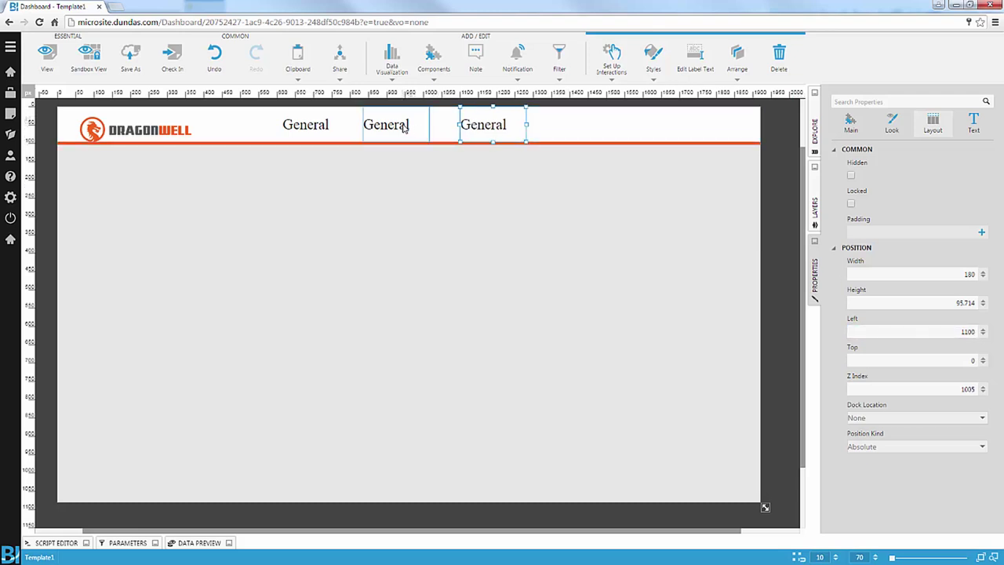
- Change the second label's text to Marketing and the third label's text to Sales
click(367, 124)
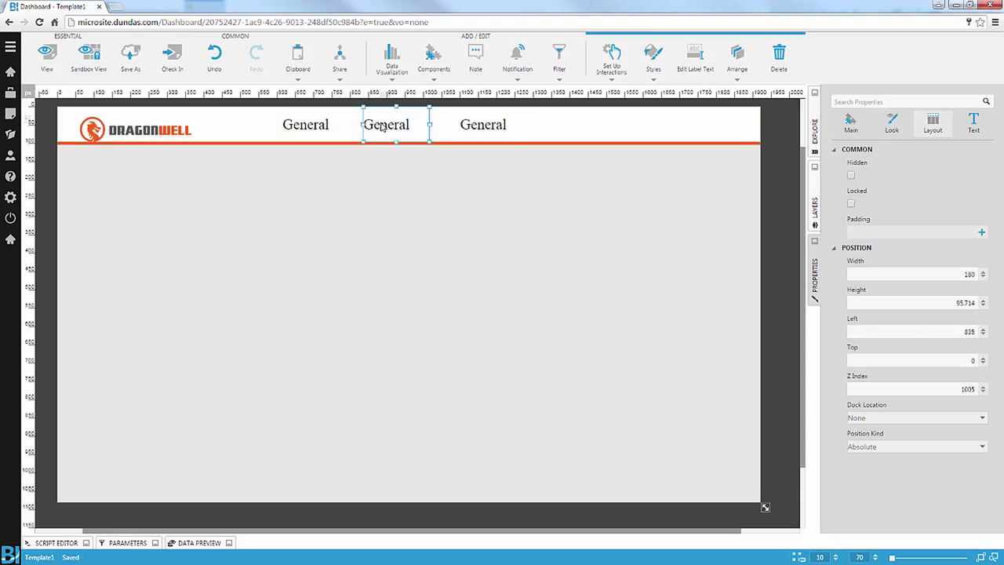
double_click(383, 127)
text(Marketing)
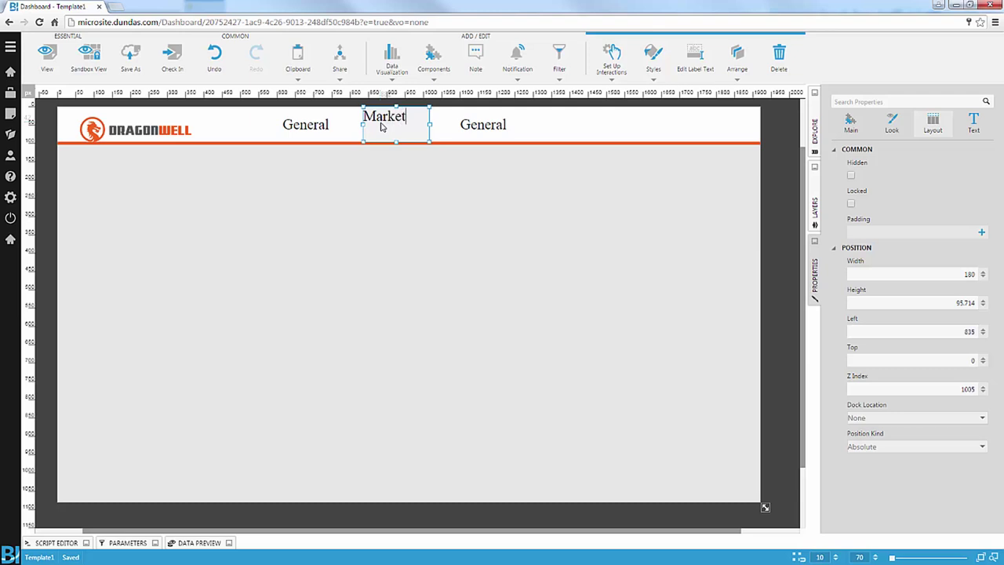
click(437, 123)
double_click(478, 124)
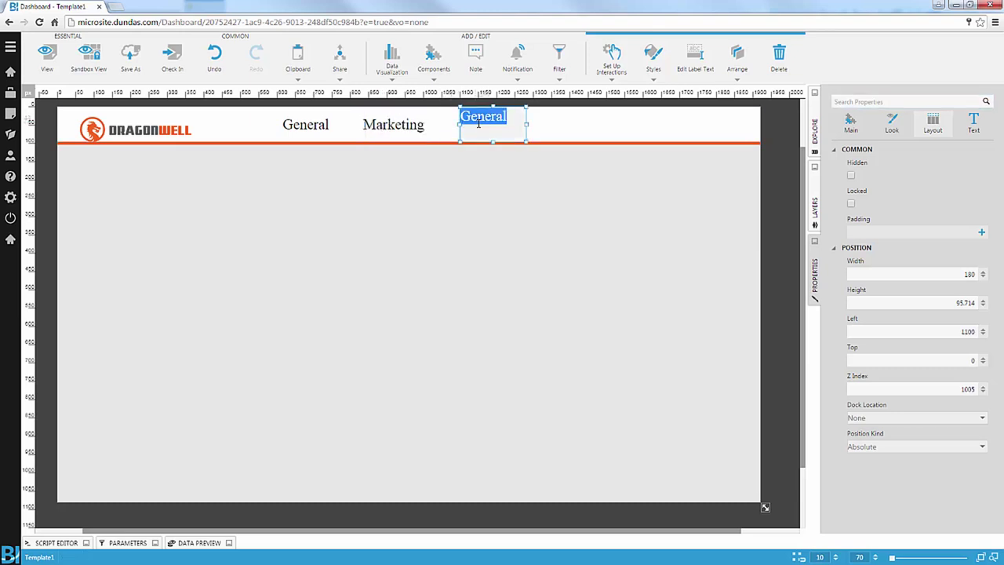
text(Sales)
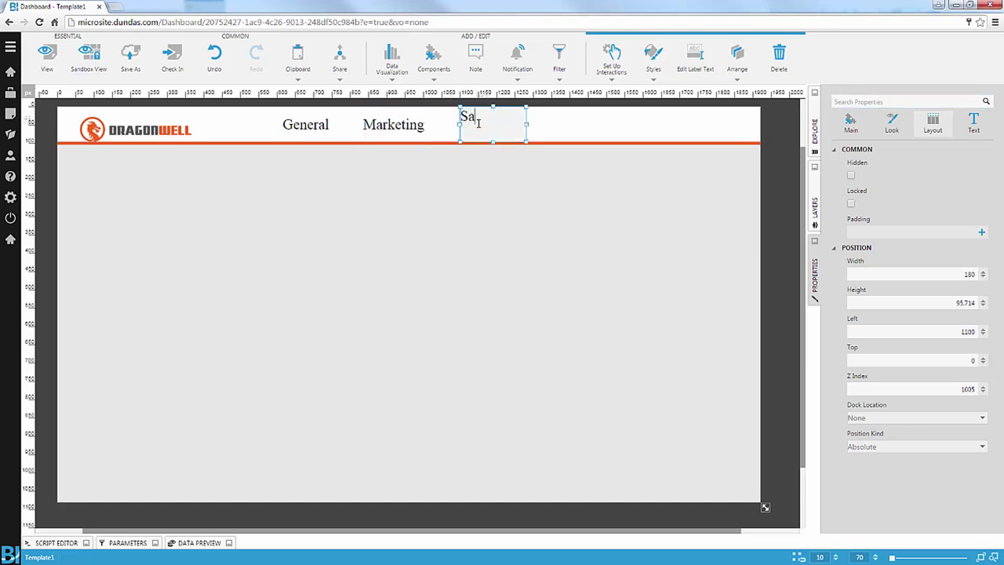
key(Return)
click(777, 180)
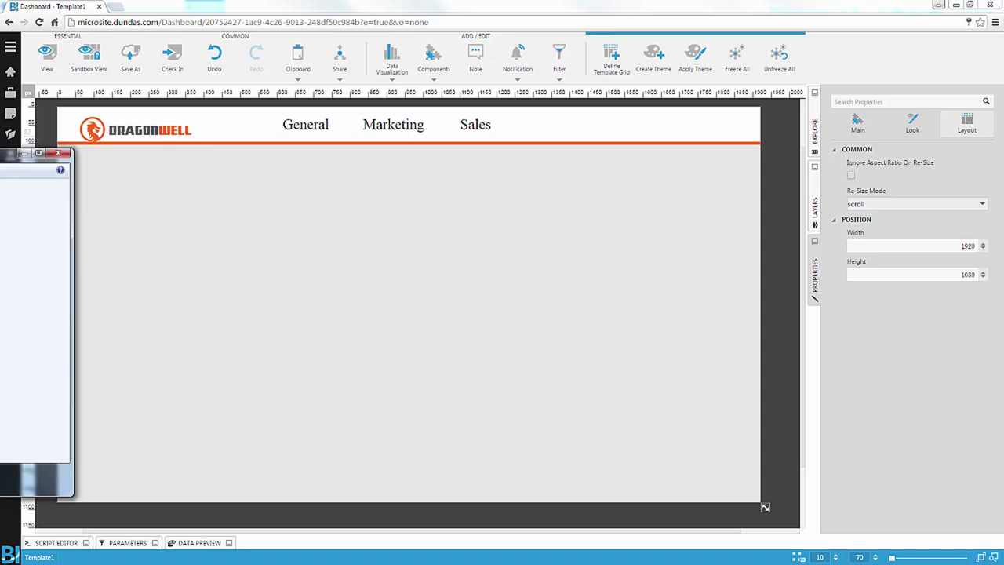
- Bring the reset arrow image into the header and shrink it to about 60 by 49 at left 1460, top 24
drag(3, 150, 613, 151)
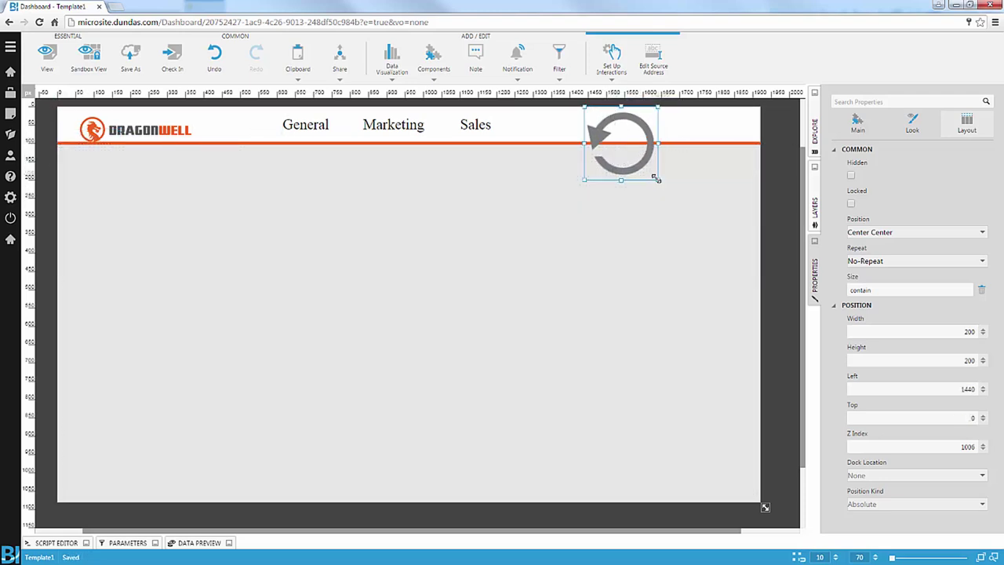
drag(654, 179, 610, 130)
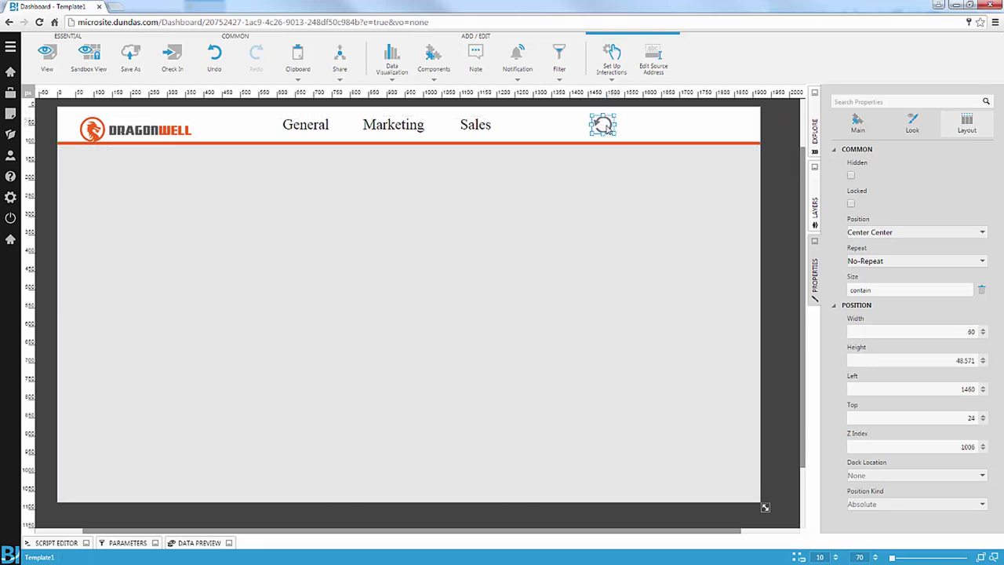
- Duplicate the Sales label, place the copy beside the reset arrow at about left 1540, and widen it to about 240
click(512, 116)
key(ctrl+c)
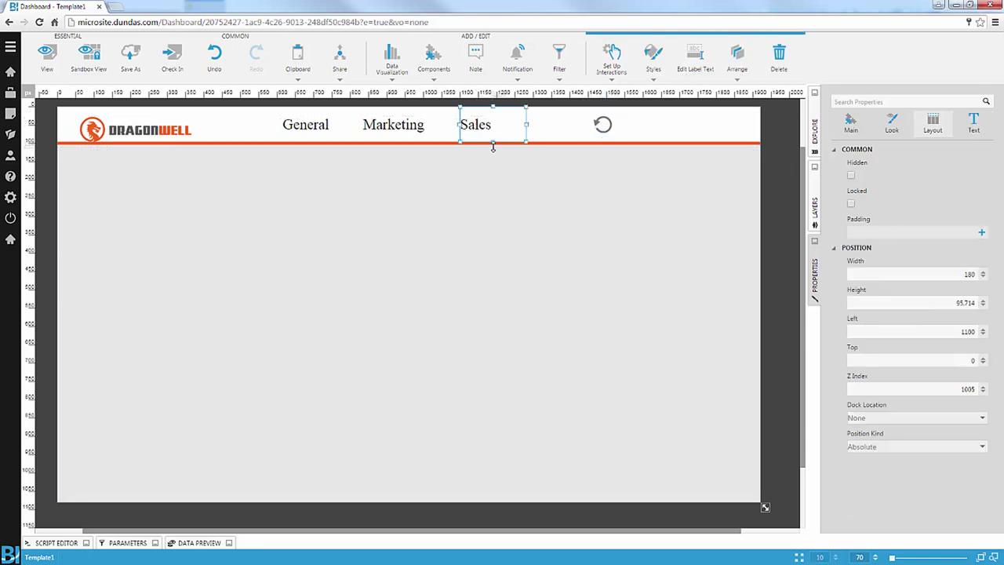
key(ctrl+v)
drag(494, 146, 711, 129)
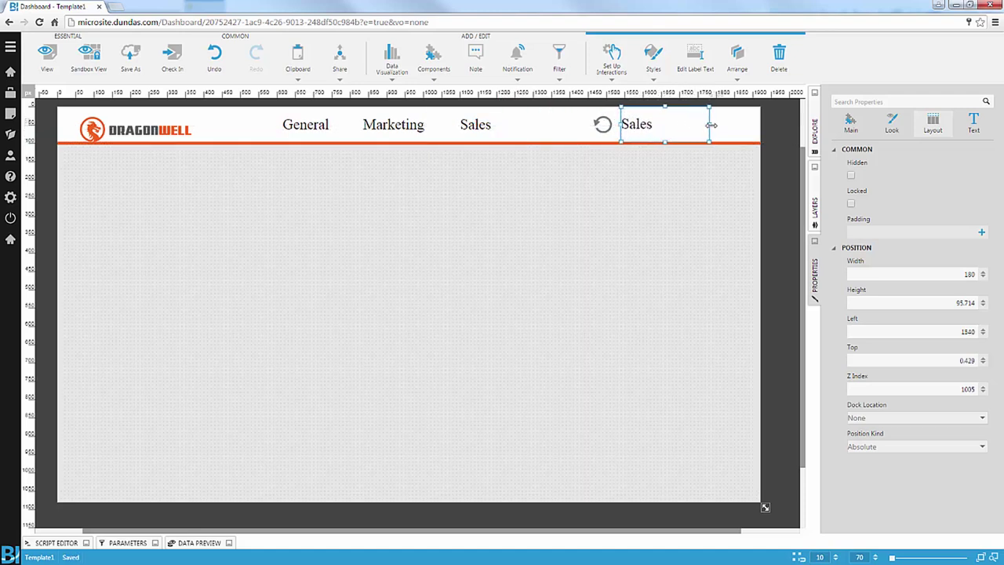
- Change the copied label's text to Reset Dashboard and widen it to about 320 so the text fits on one line
click(975, 126)
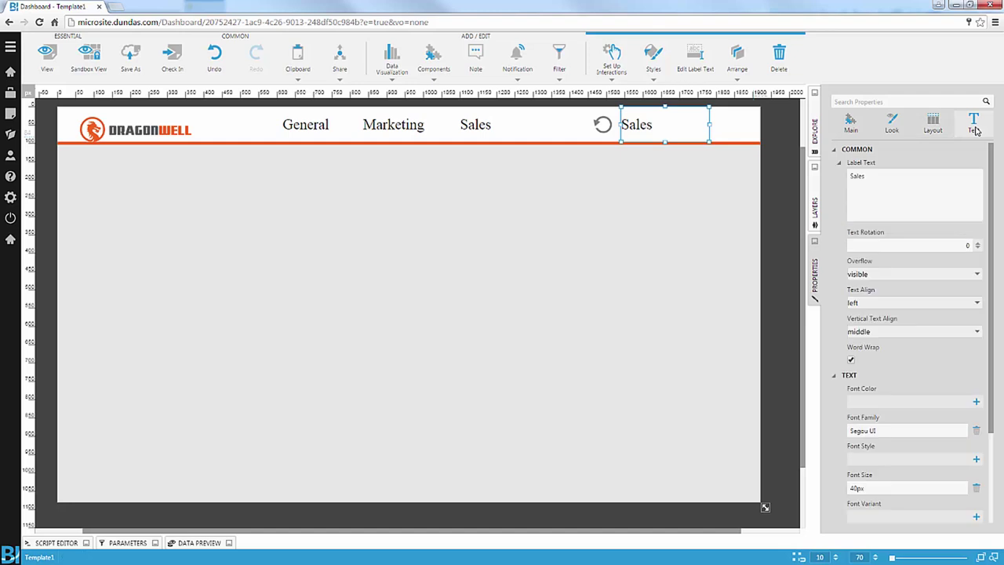
triple_click(907, 185)
text(Reset Dashboard)
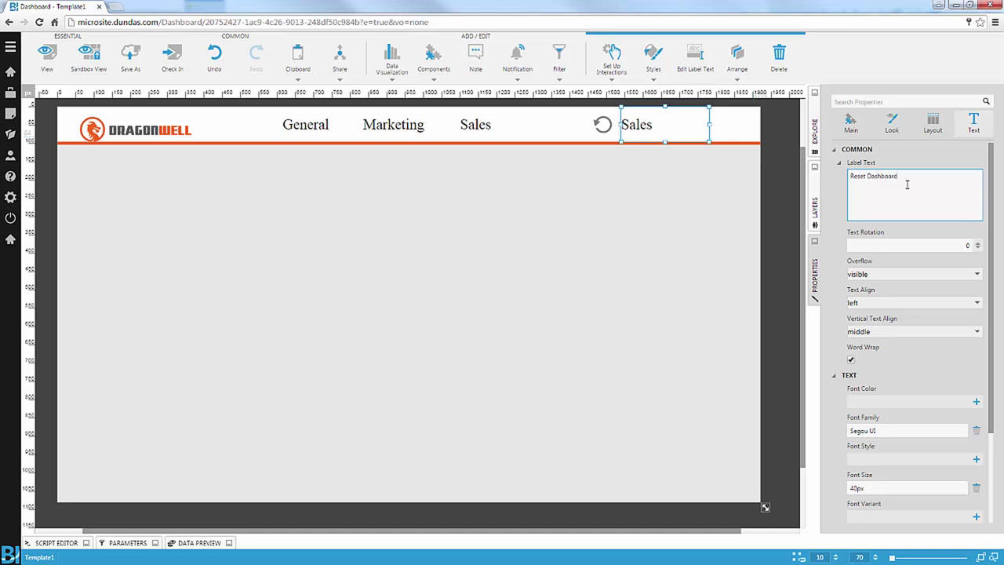
key(Tab)
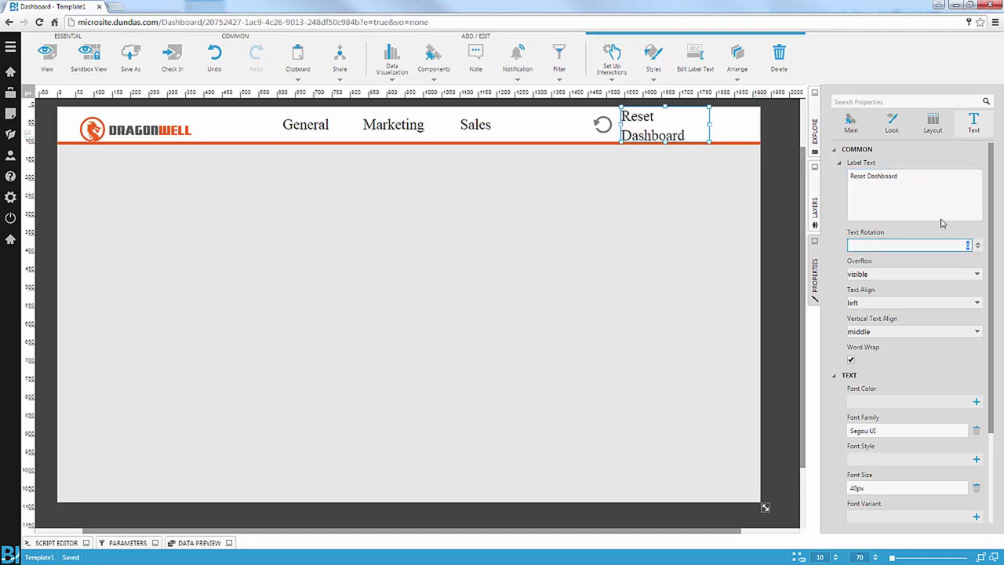
drag(705, 123, 738, 123)
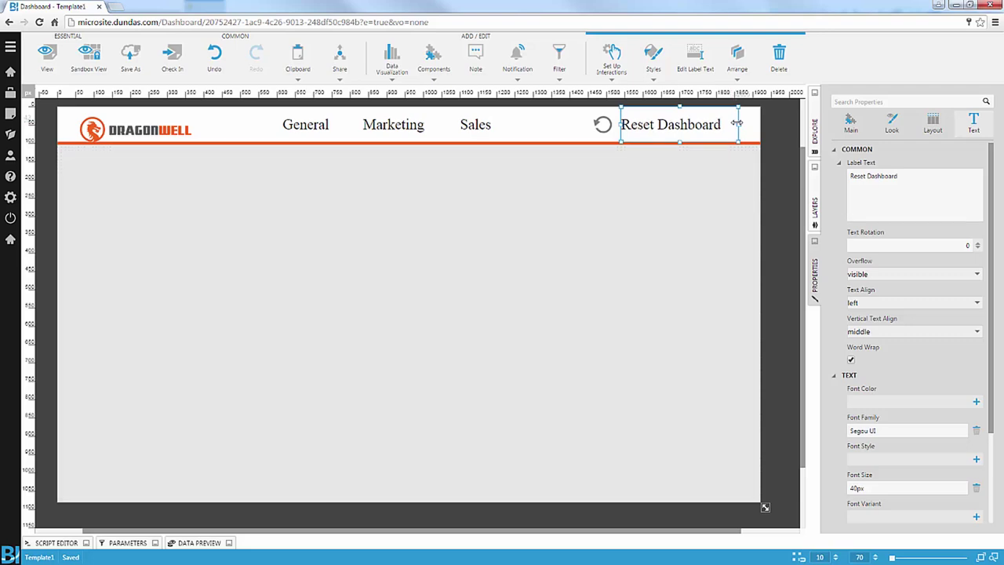
- Set the Reset Dashboard label's font size to 30
click(880, 487)
click(880, 478)
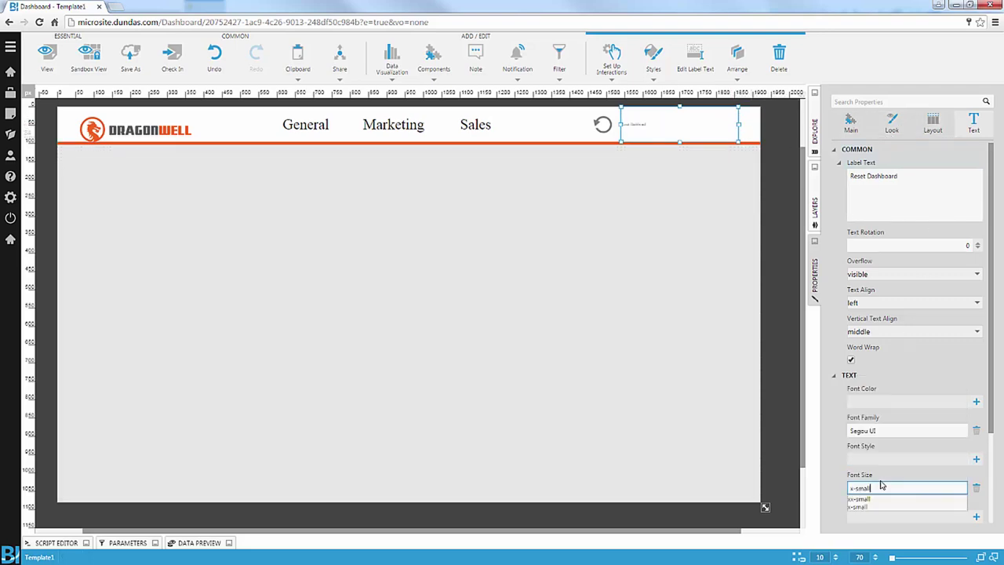
key(ctrl+a)
text(30)
key(Return)
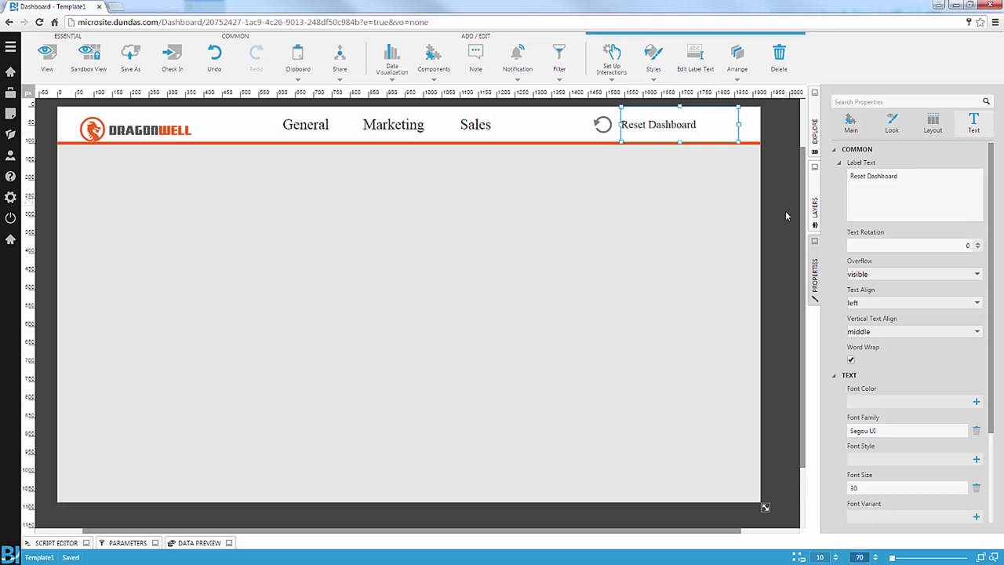